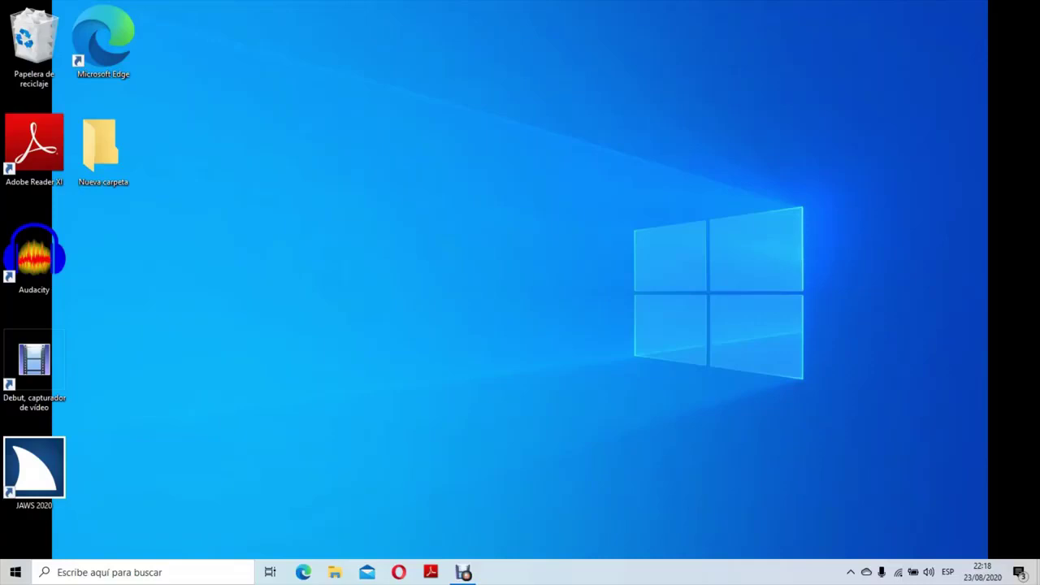
- Find Microsoft Store among the installed apps and open it
key("super")
key("Down")
key("Down")
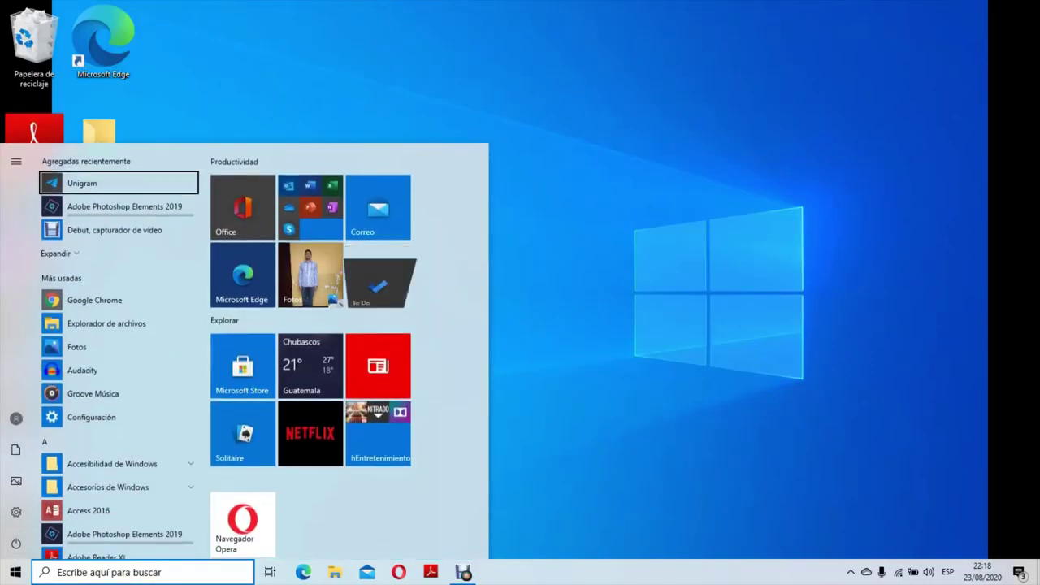
key("Down")
key("Down")
key("Down")
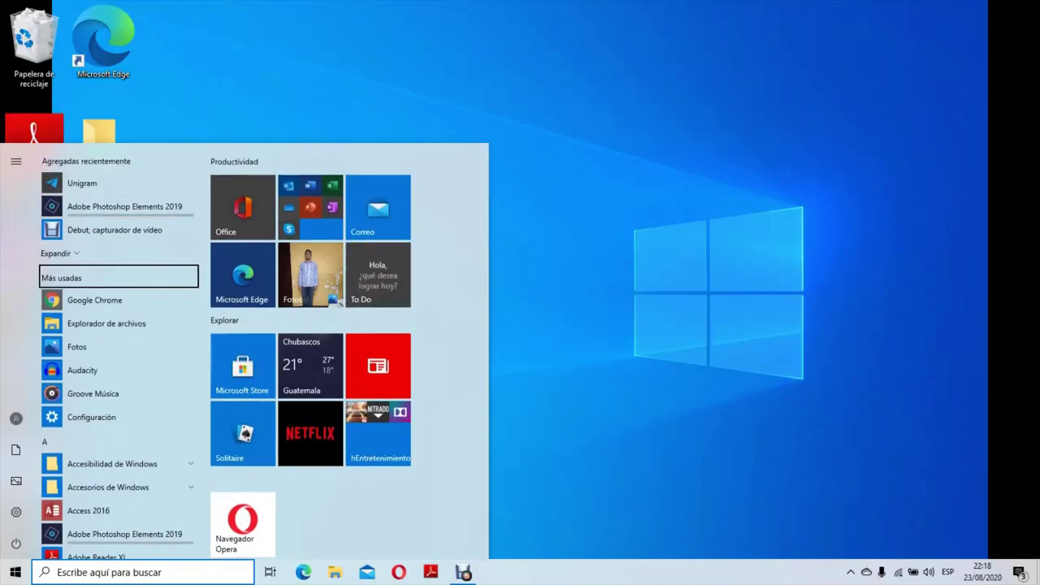
key("Page_Down")
key("Page_Down")
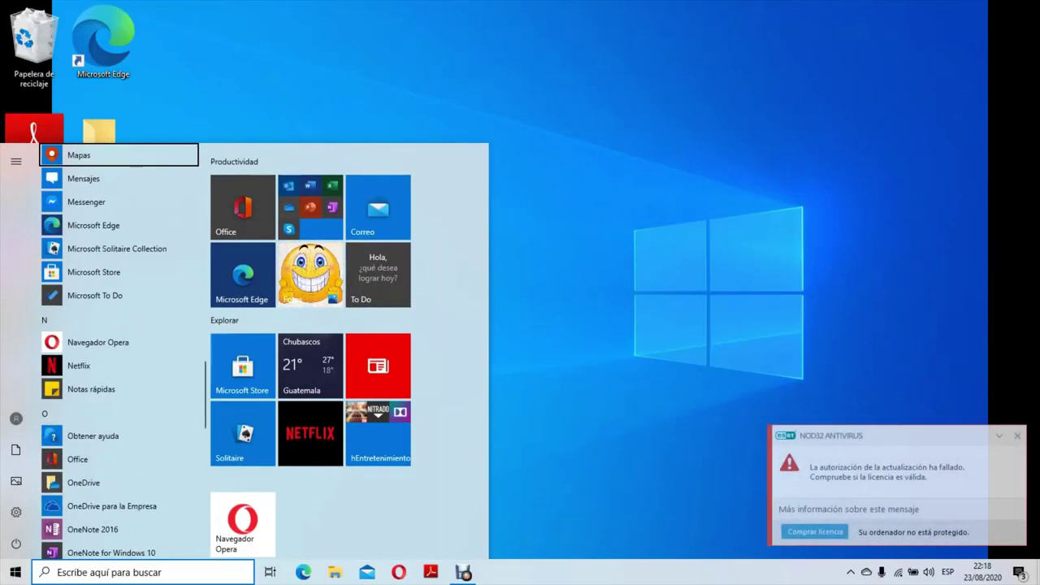
key("Down")
key("Down")
key("Down")
key("Down")
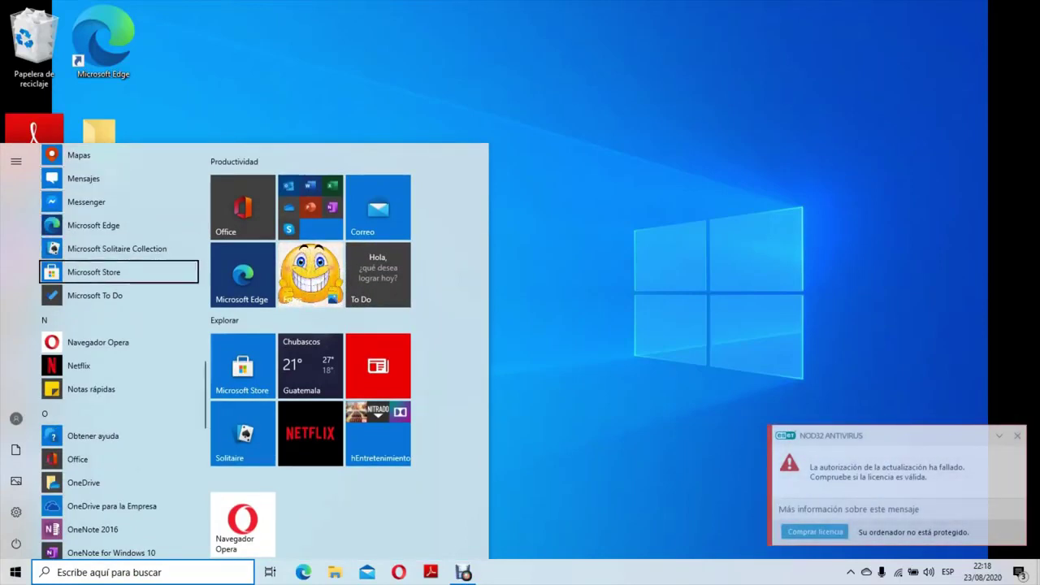
key("Return")
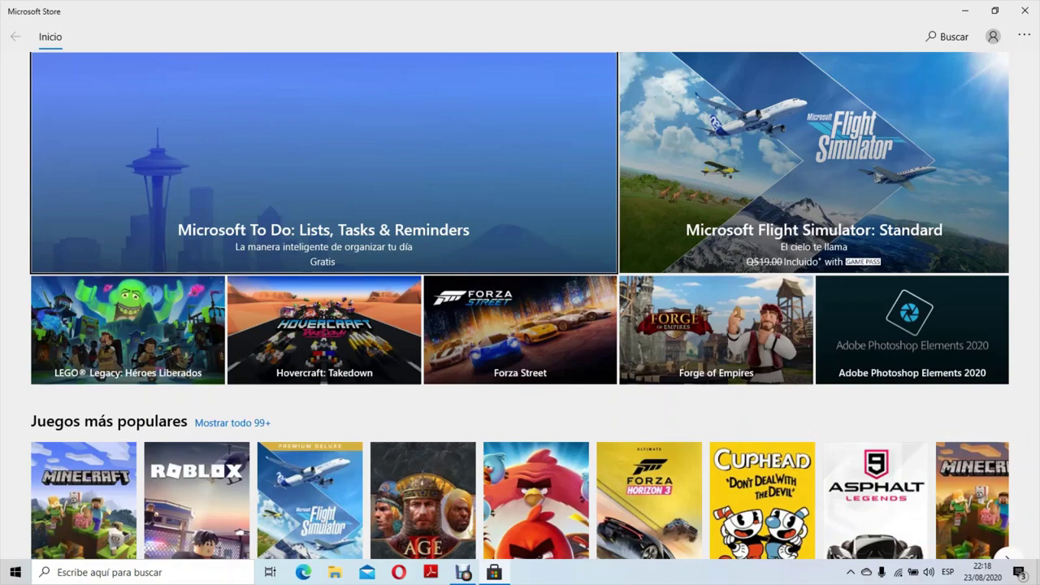
- Look through the store's home page, from the featured apps to the popular, suggested, discounted, paid and free sections
key("Down")
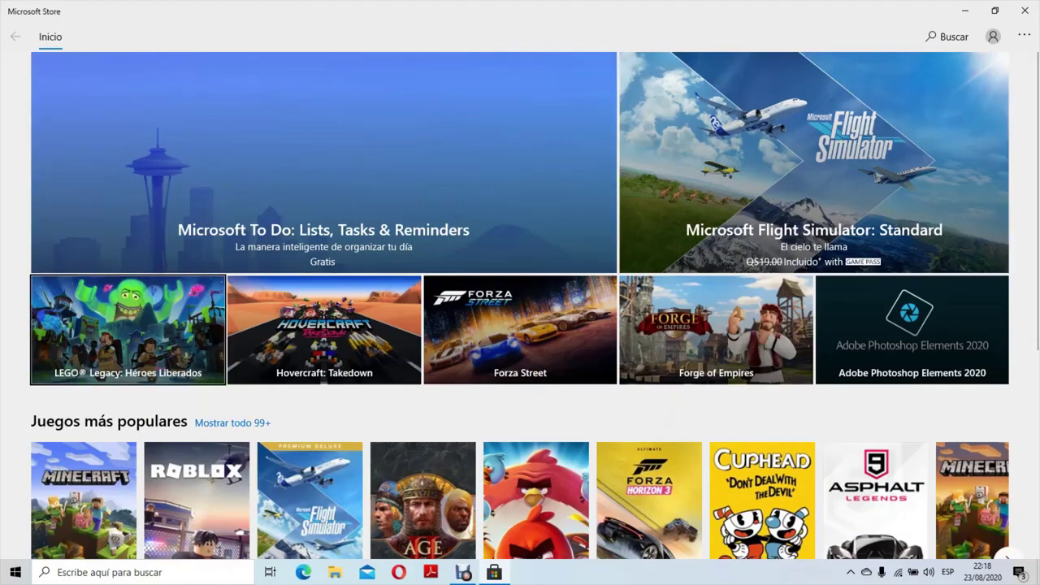
key("Right")
key("Right")
key("Right")
key("Right")
key("Down")
key("Down")
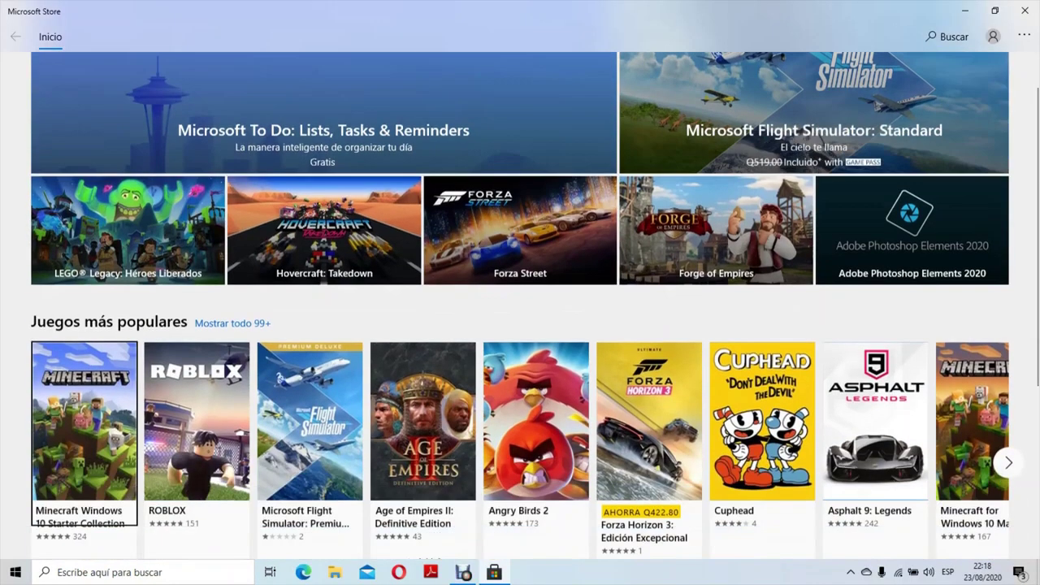
key("Down")
key("Down")
key("Down")
key("Down")
key("Down")
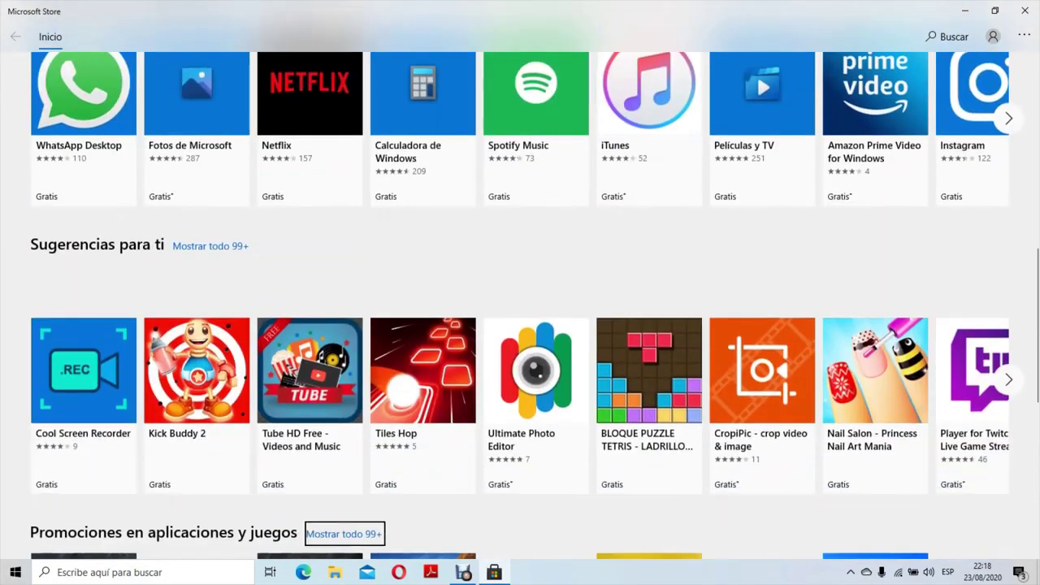
key("Down")
key("Down")
key("Down")
key("Down")
key("Down")
key("Down")
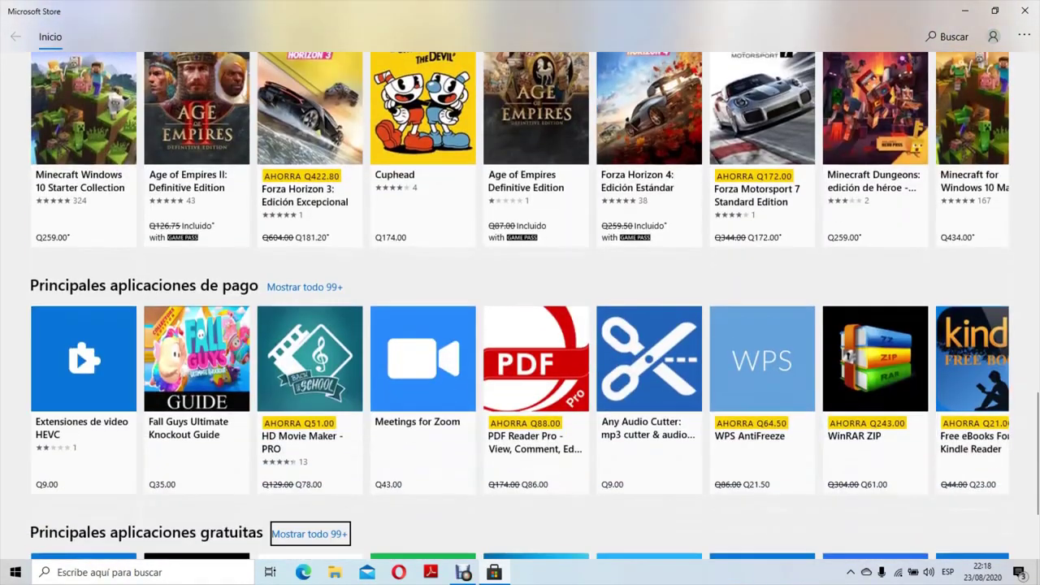
key("Tab")
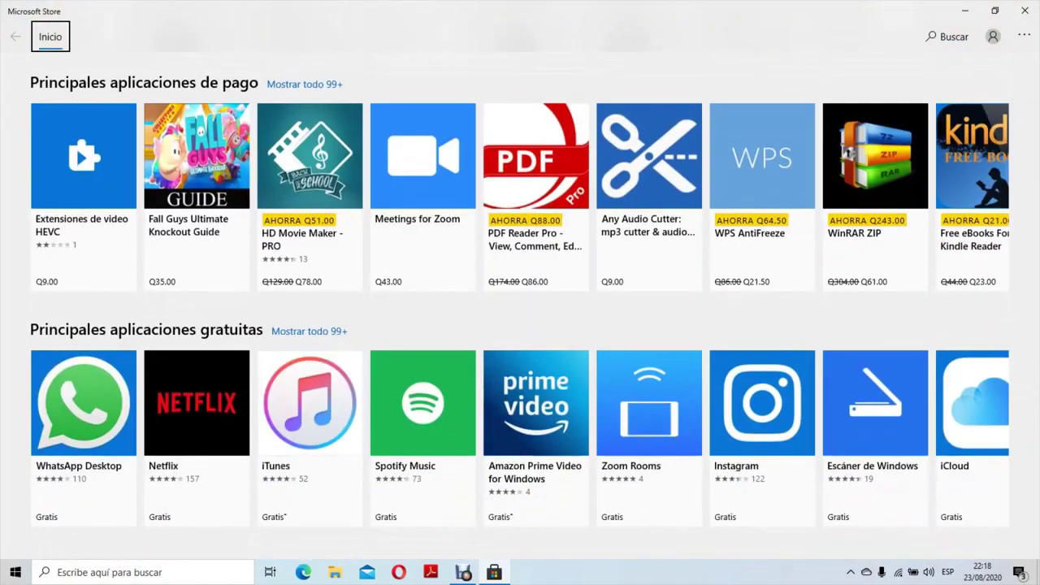
key("Tab")
key("Tab")
key("Tab")
key("Tab")
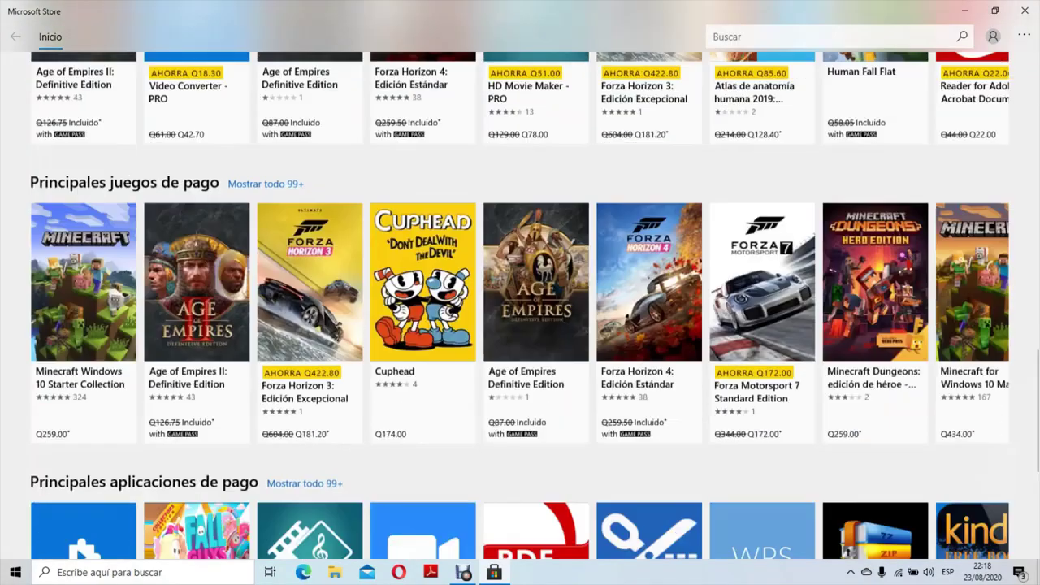
key("Right")
key("Right")
key("Right")
key("Right")
key("Down")
key("Down")
key("Down")
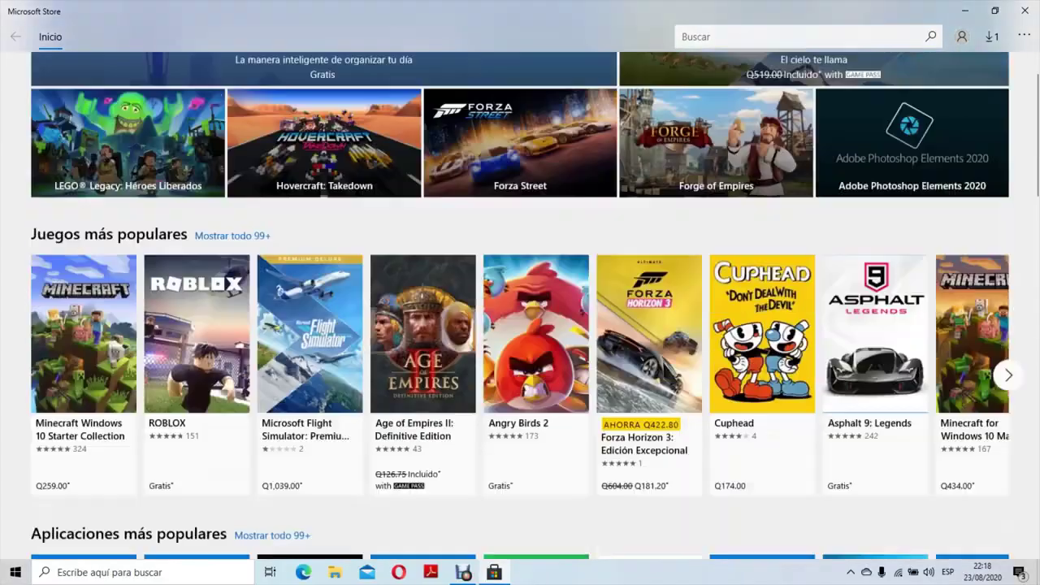
- Search the store for "unigram"
key("Tab")
key("Tab")
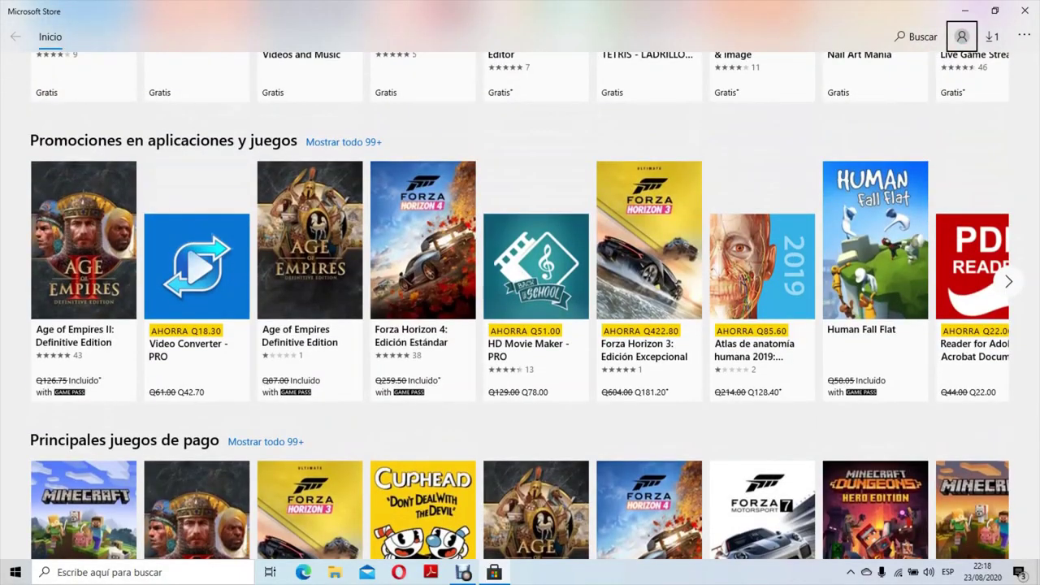
key("Tab")
key("shift+Tab")
key("shift+Tab")
key("Return")
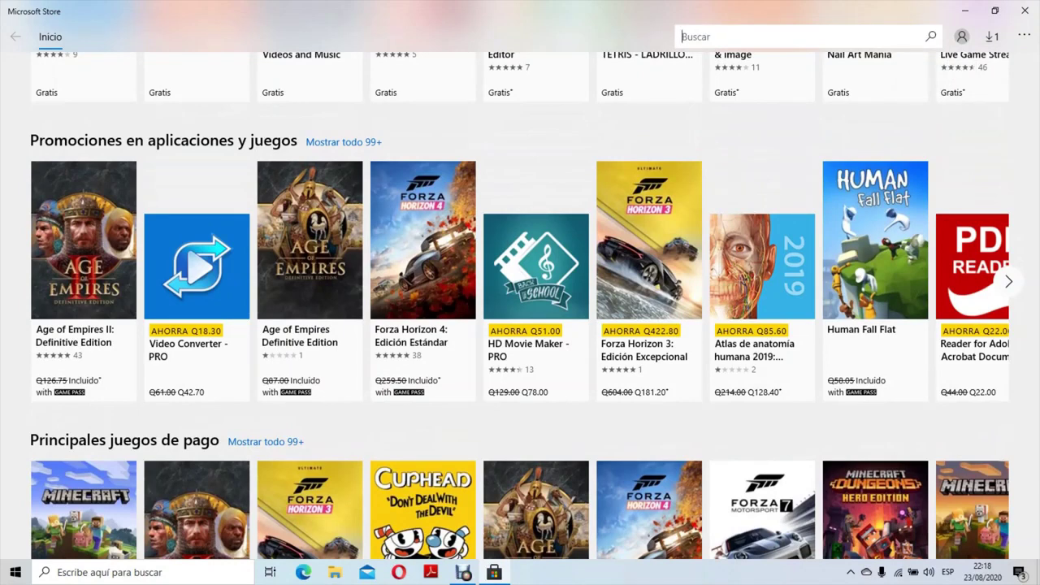
type("unigrma")
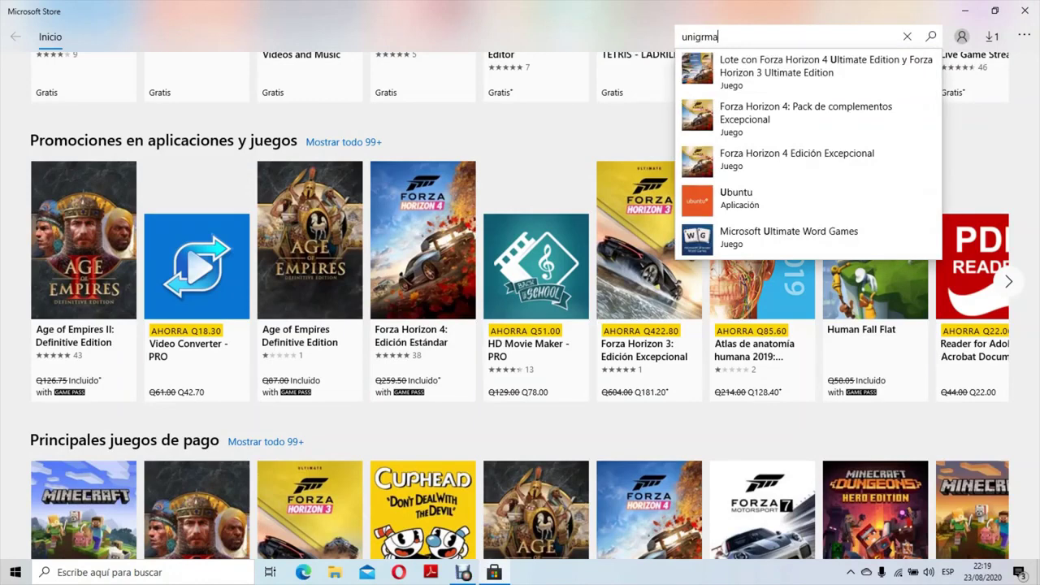
key("BackSpace")
key("BackSpace")
key("BackSpace")
key("BackSpace")
key("BackSpace")
key("BackSpace")
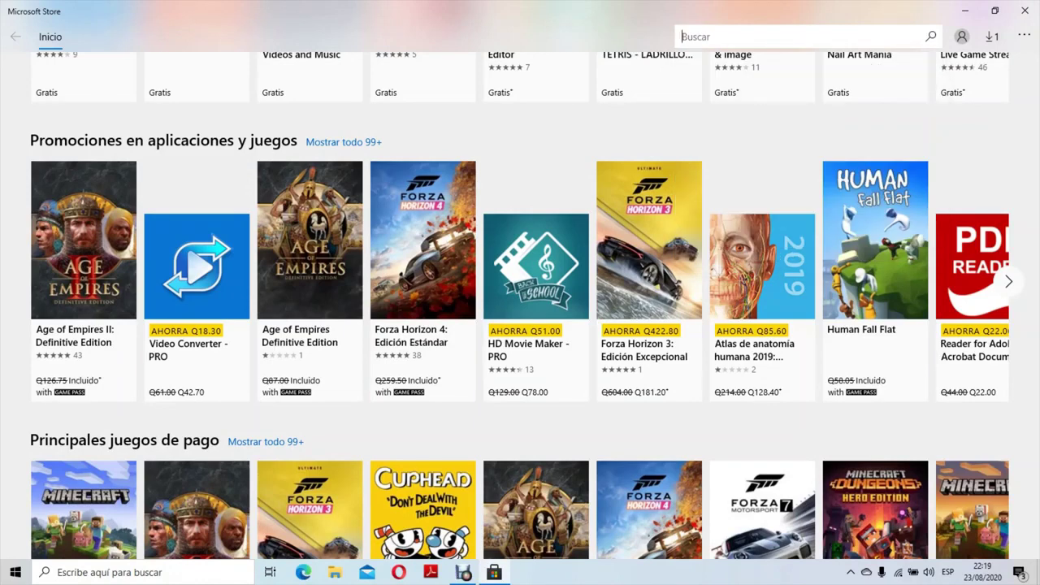
type("uni")
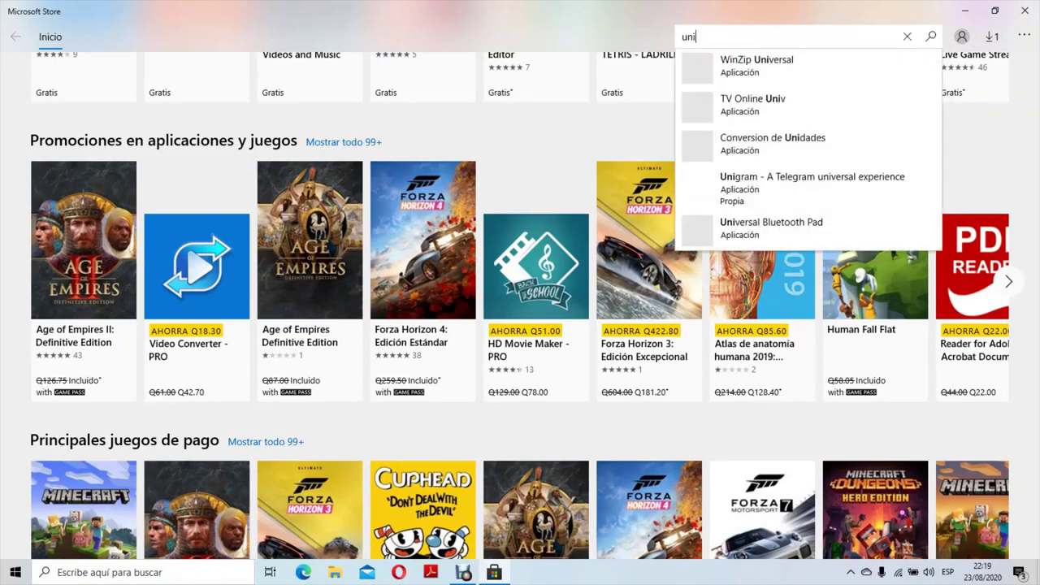
type("gram")
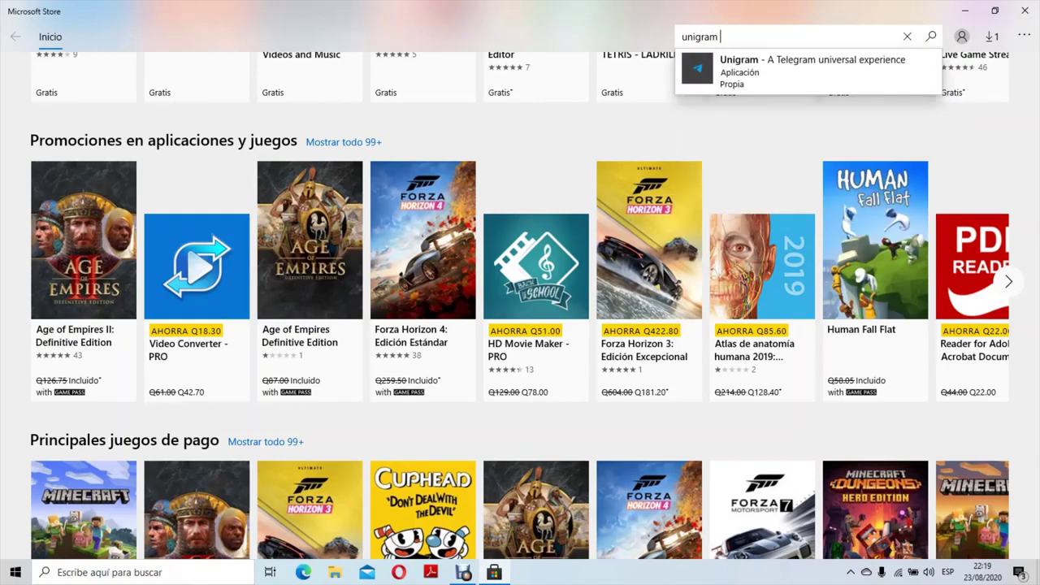
key("Return")
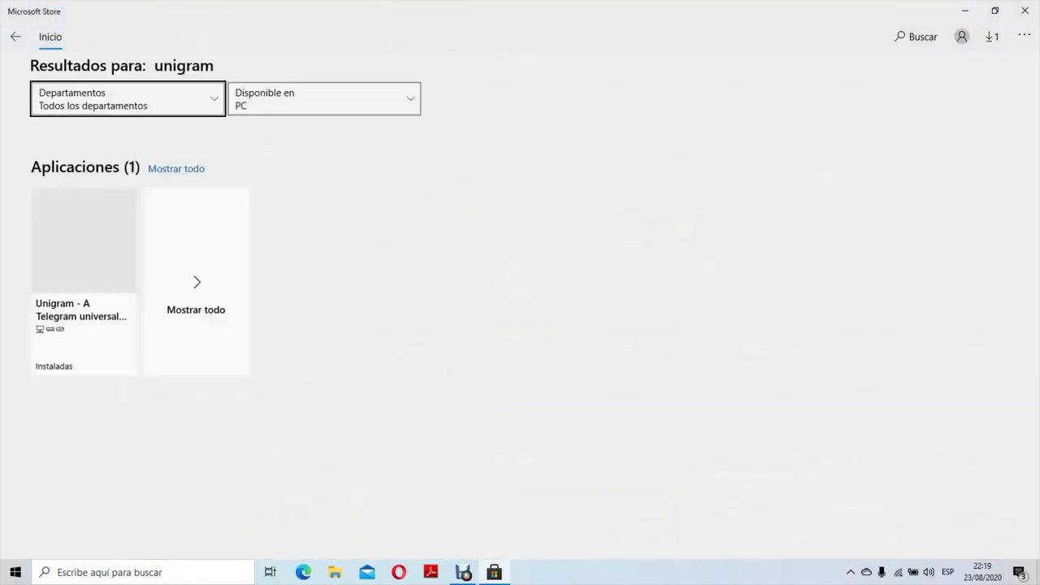
- Open the product page of "Unigram - A Telegram universal experience" from the search results
key("Tab")
key("Tab")
key("Tab")
key("Tab")
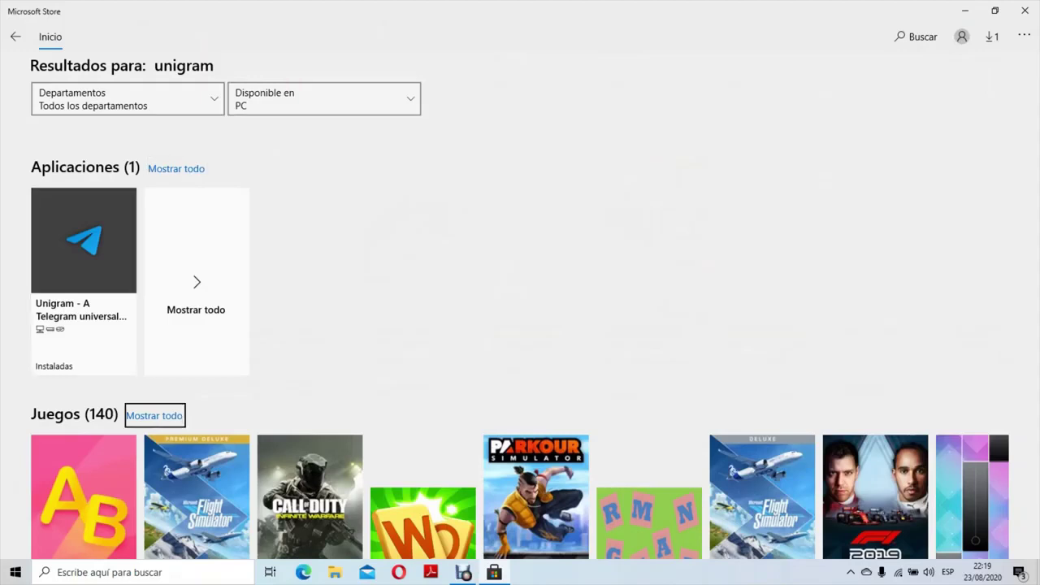
key("Tab")
key("Tab")
key("Tab")
key("Tab")
key("Tab")
key("Tab")
key("Tab")
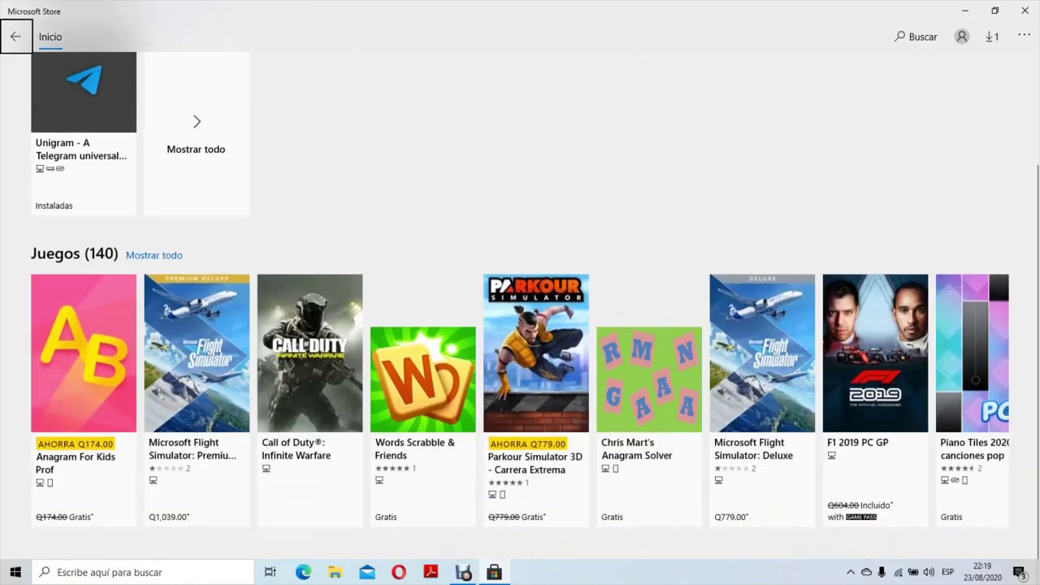
key("Tab")
key("Tab")
key("Tab")
key("Tab")
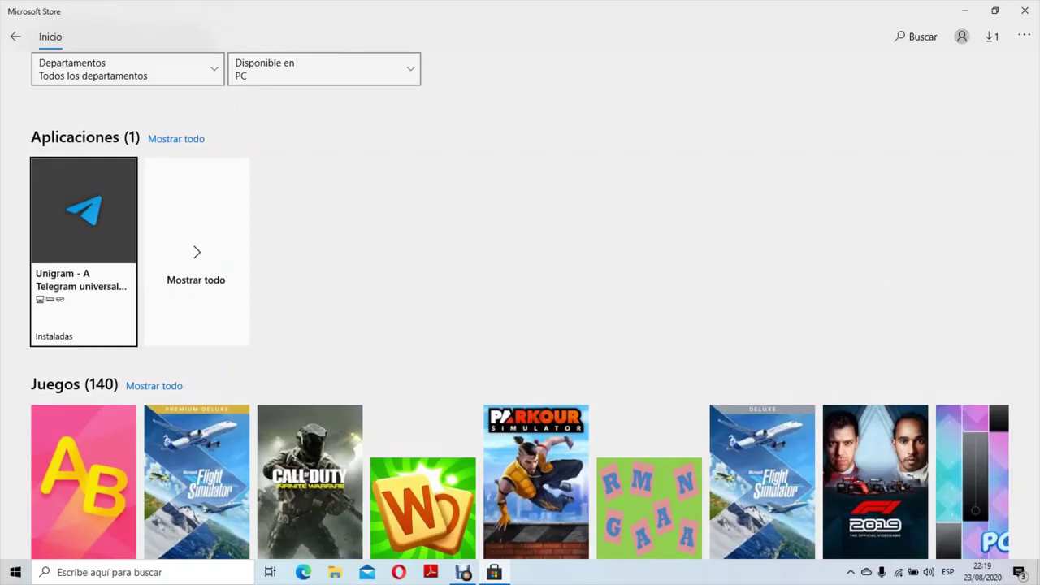
key("Return")
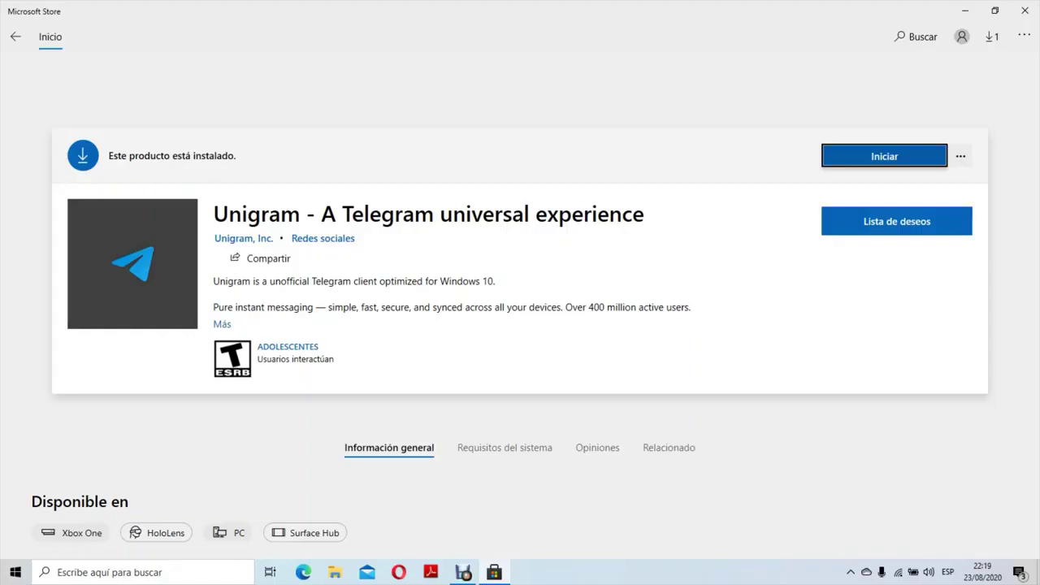
- Close the store and launch the installed Unigram app from the recently added apps
key("alt+F4")
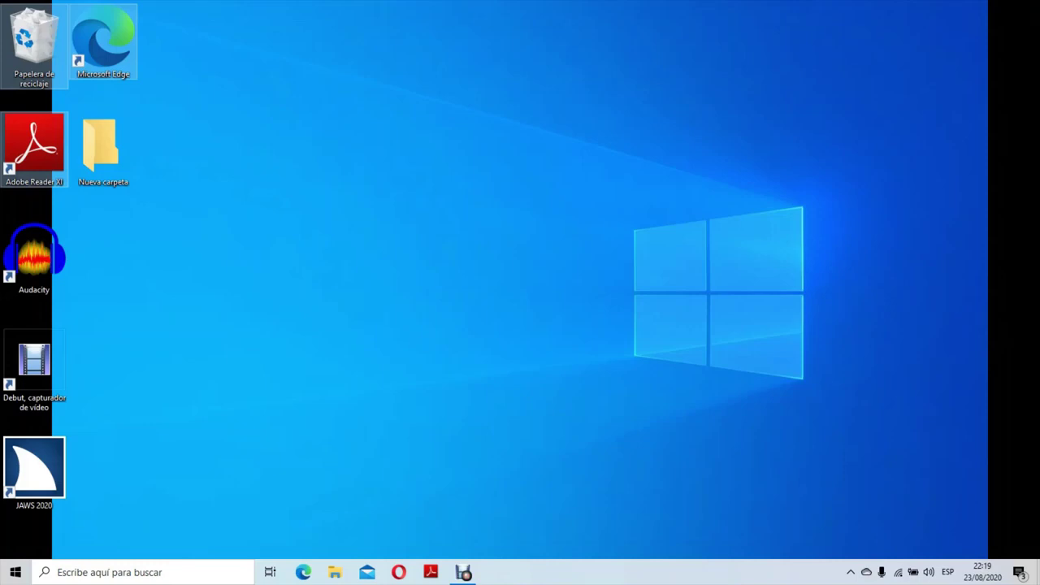
key("super")
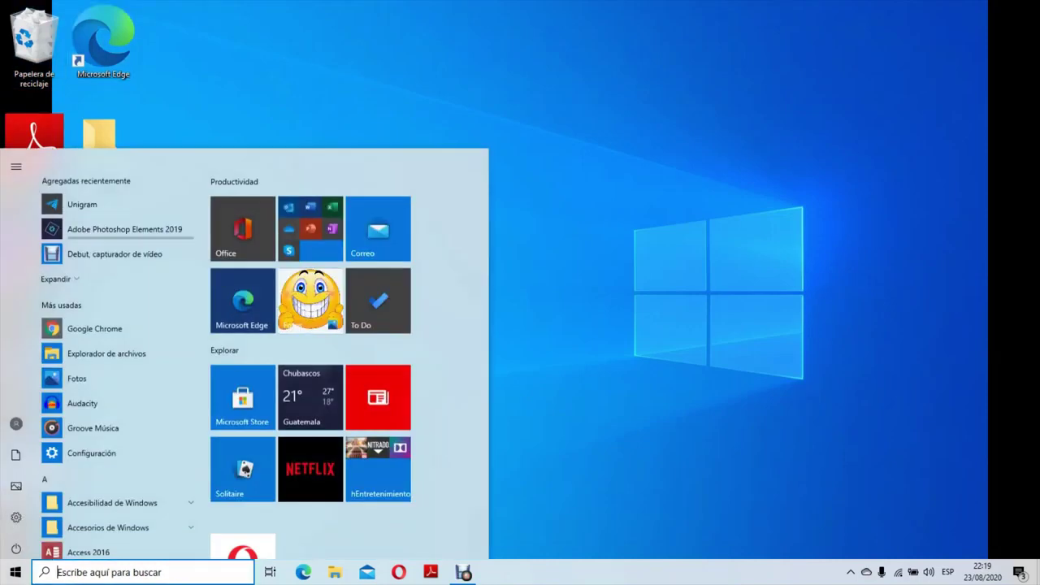
key("Tab")
key("Down")
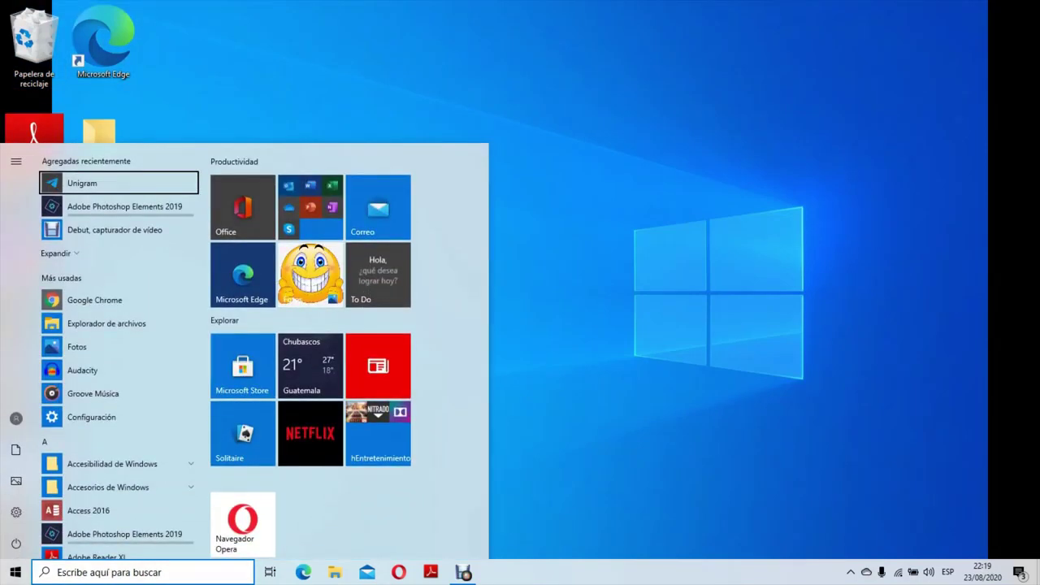
key("Return")
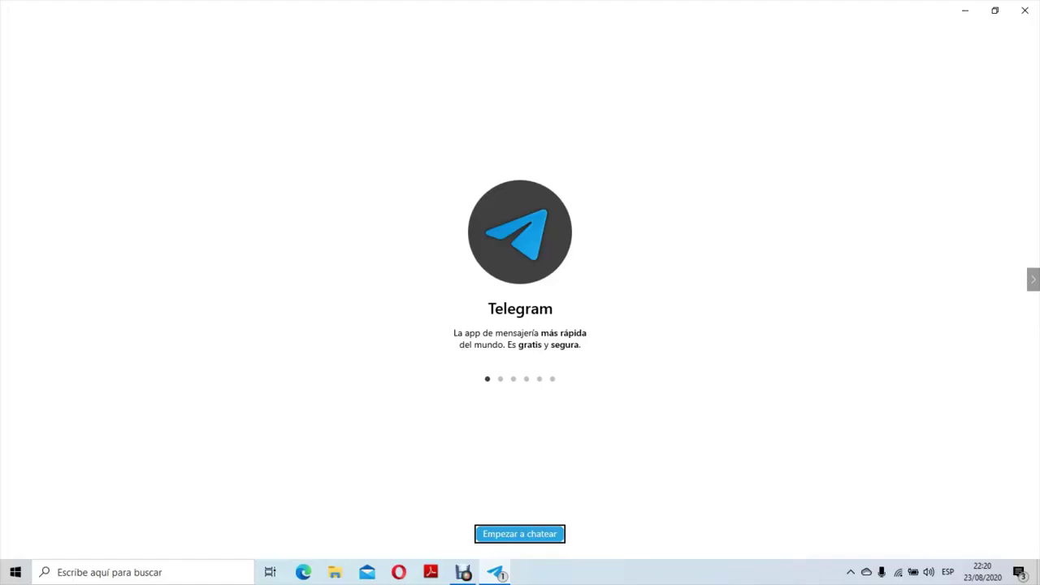
- Start chatting from the Telegram welcome page and move through the country and phone number fields of the sign-in form
key("Return")
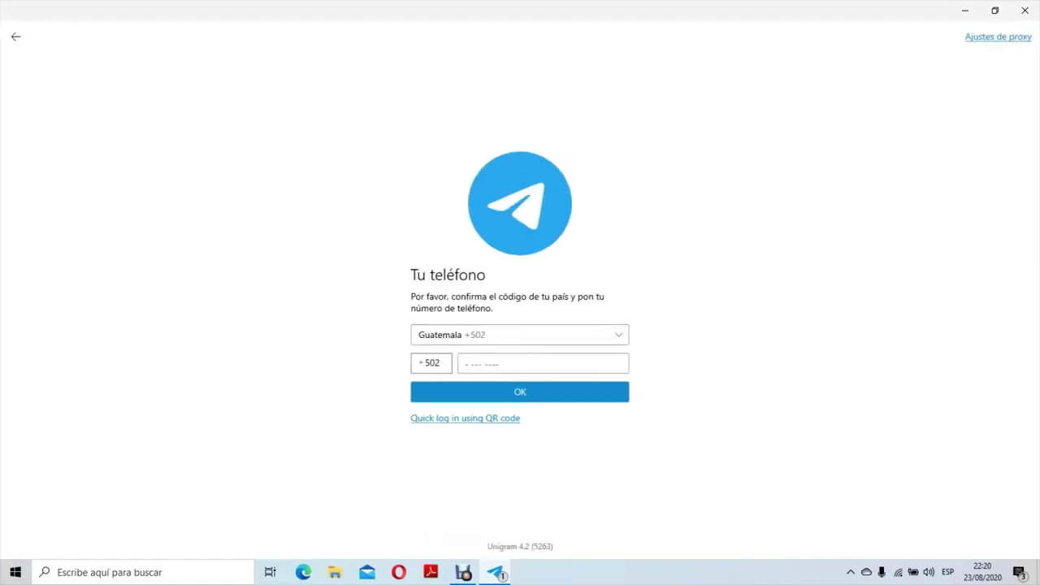
key("Tab")
key("Tab")
key("Tab")
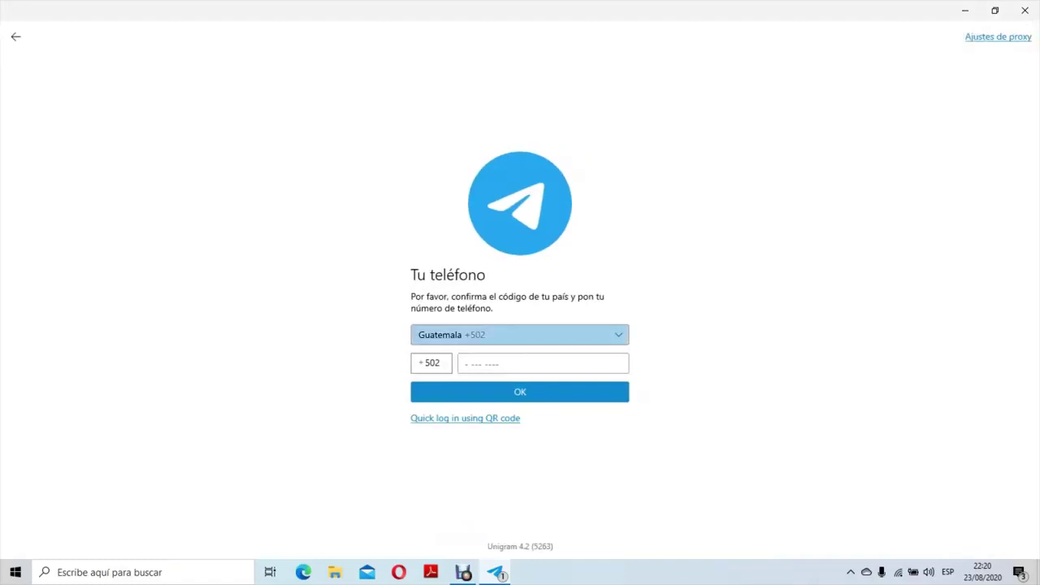
key("Tab")
key("Tab")
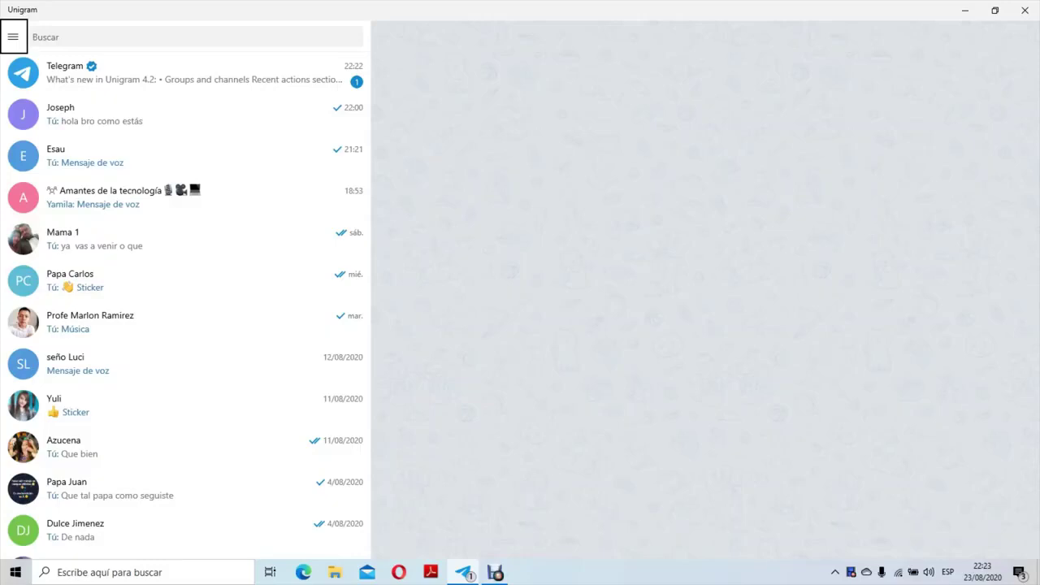
- Go through the chat list from the Telegram service chat down to the older conversations
key("Tab")
key("Tab")
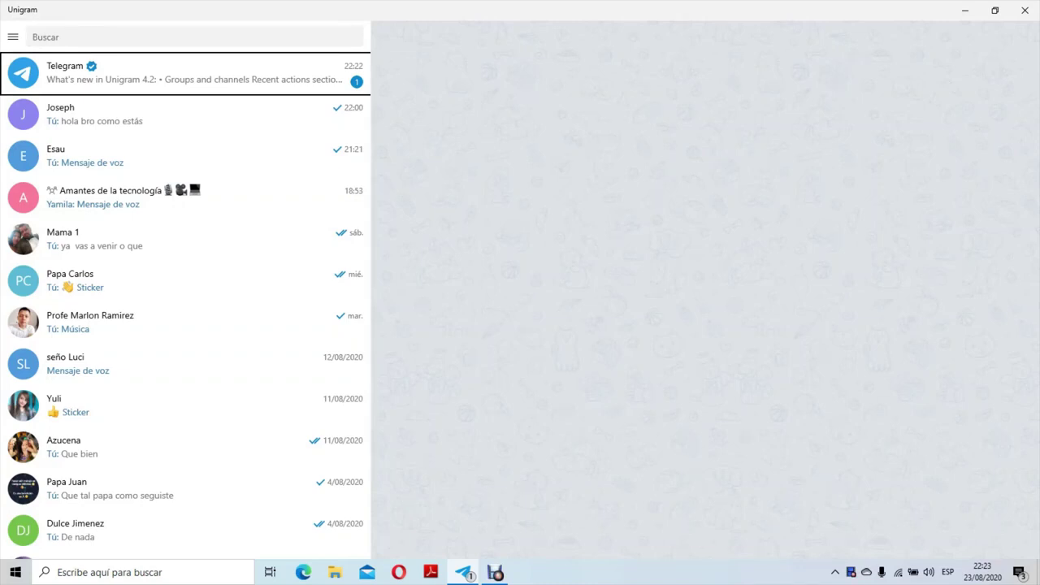
key("Down")
key("Down")
key("Down")
key("Down")
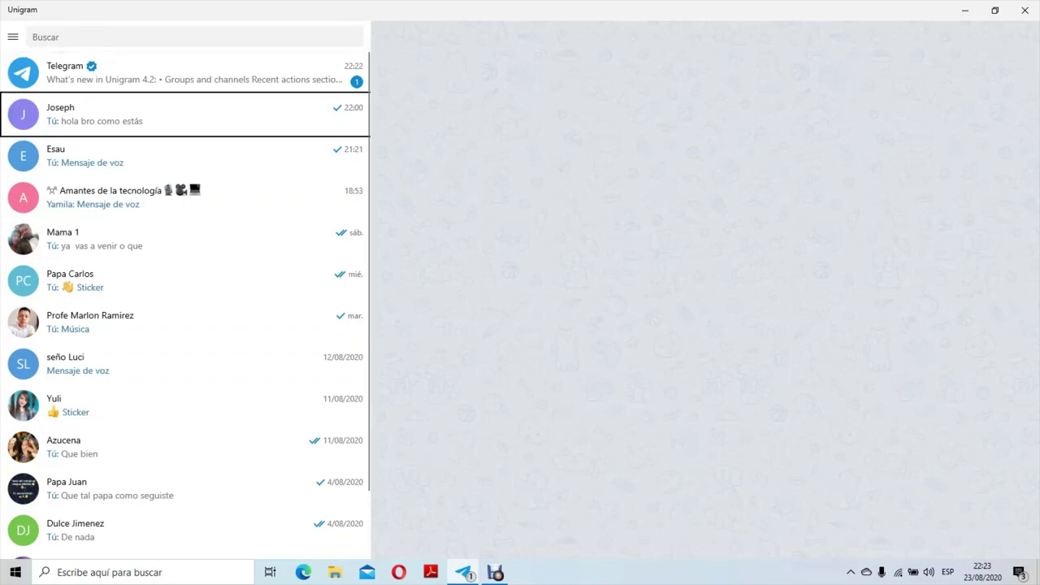
key("Down")
key("Down")
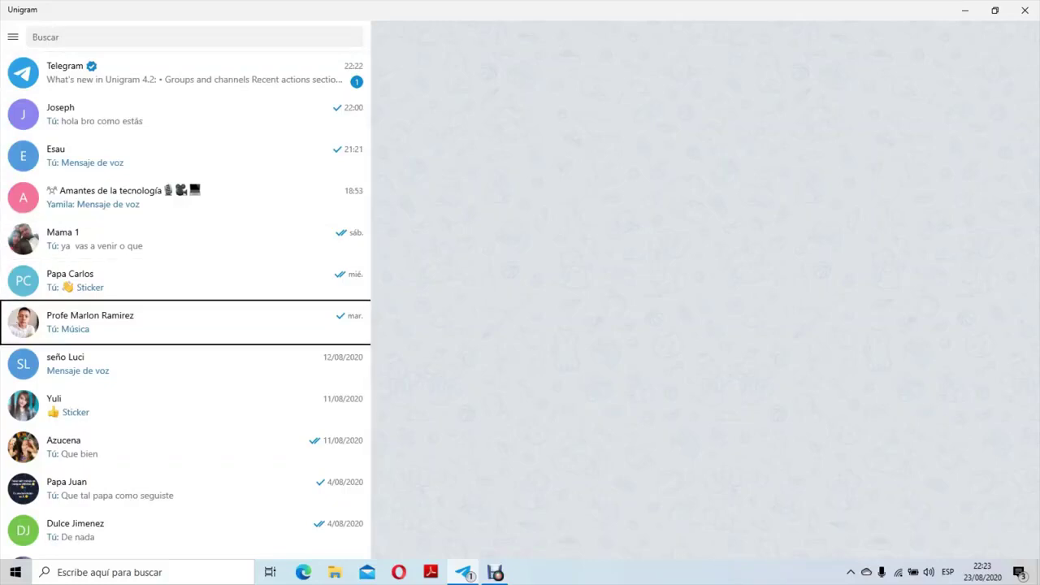
key("Down")
key("Down")
key("Down")
key("Down")
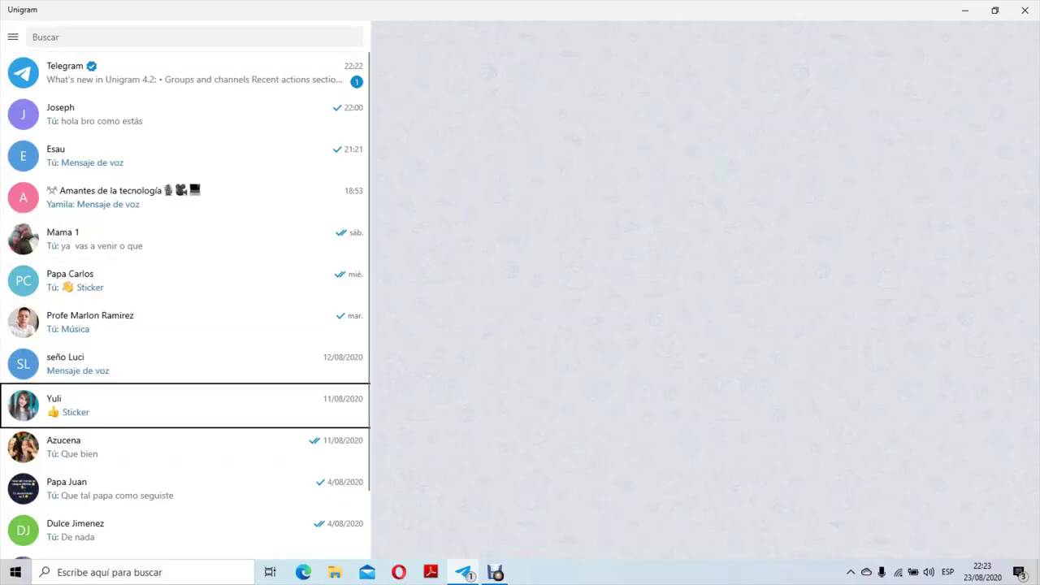
key("Down")
key("Down")
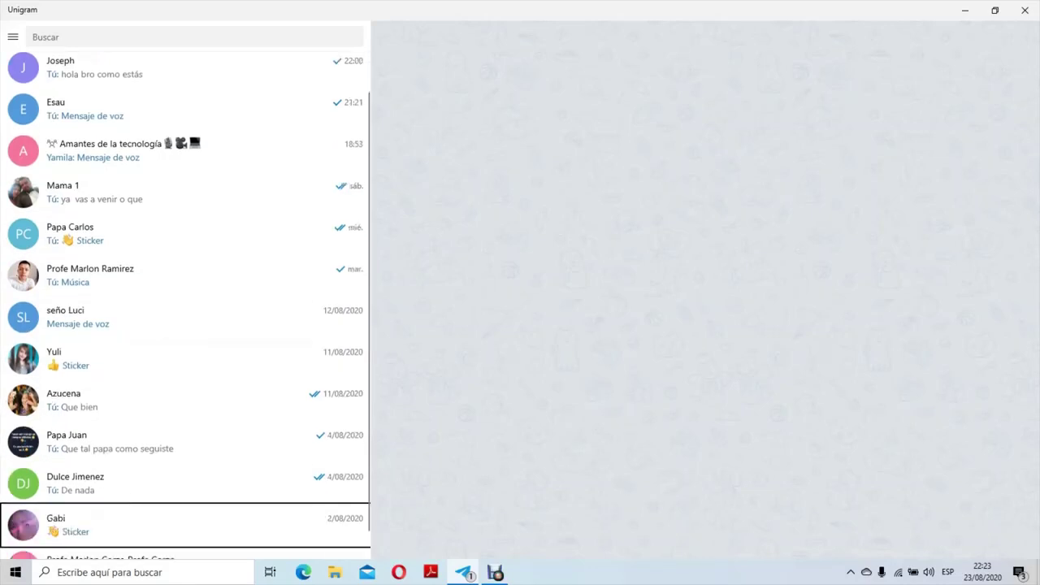
- Go back up the chat list and open the contact's conversation directly below the Telegram service chat
key("Up")
key("Up")
key("Up")
key("Up")
key("Up")
key("Up")
key("Up")
key("Up")
key("Up")
key("Up")
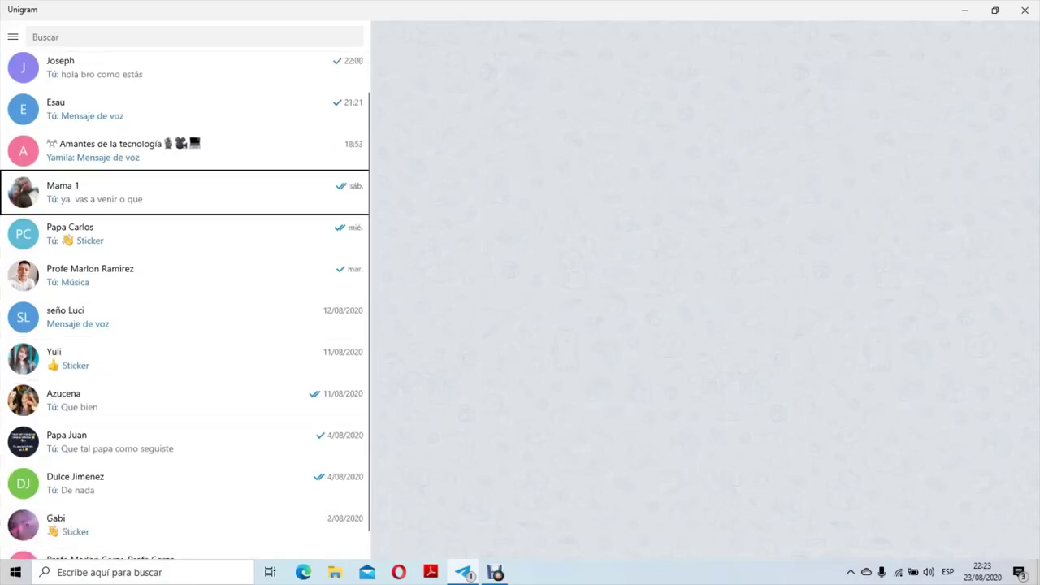
key("Up")
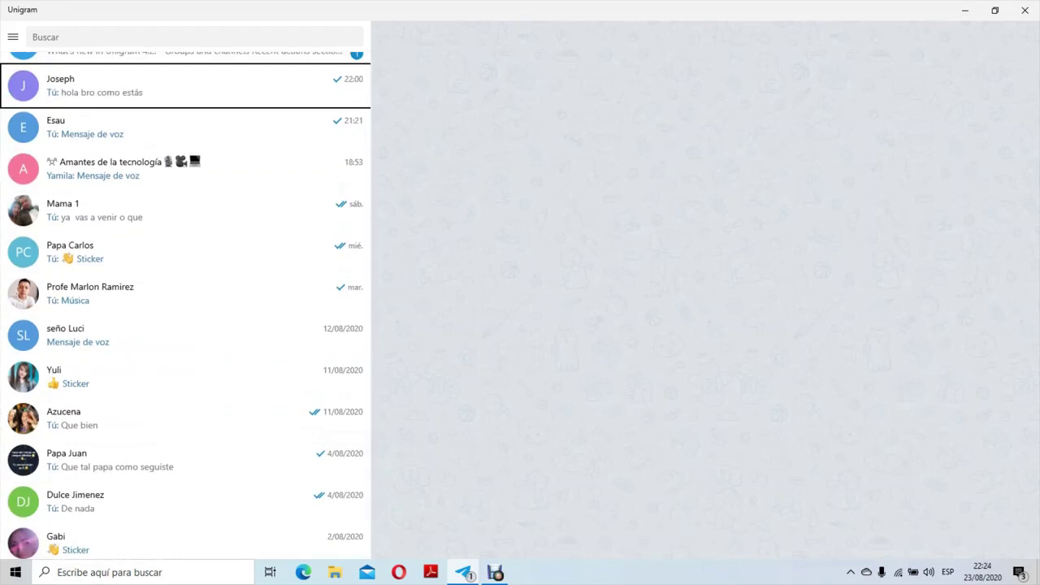
key("Return")
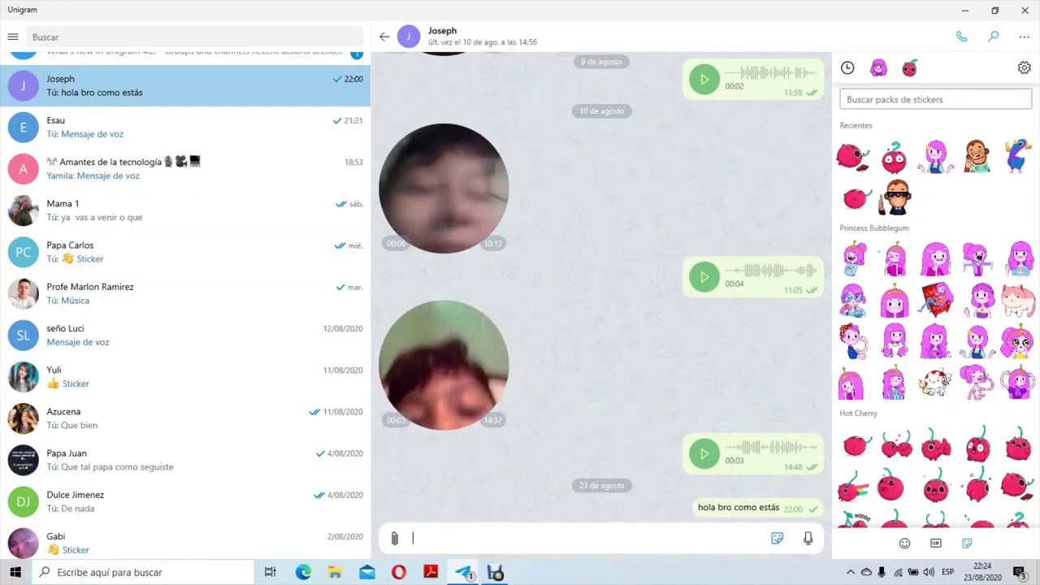
- Write and send the message "hola bro como está" in the open conversation
type("hola b")
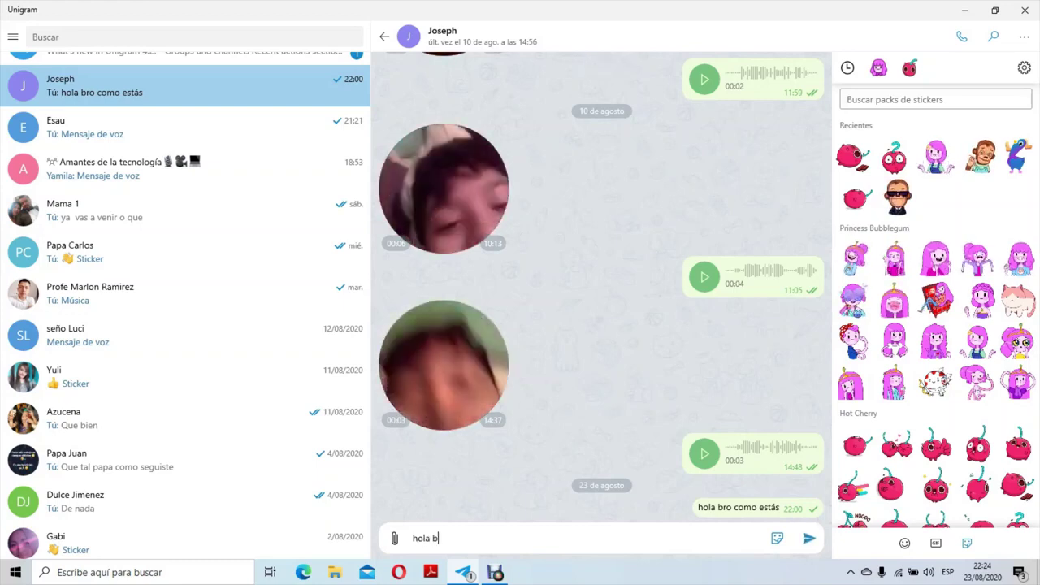
type("ro como ")
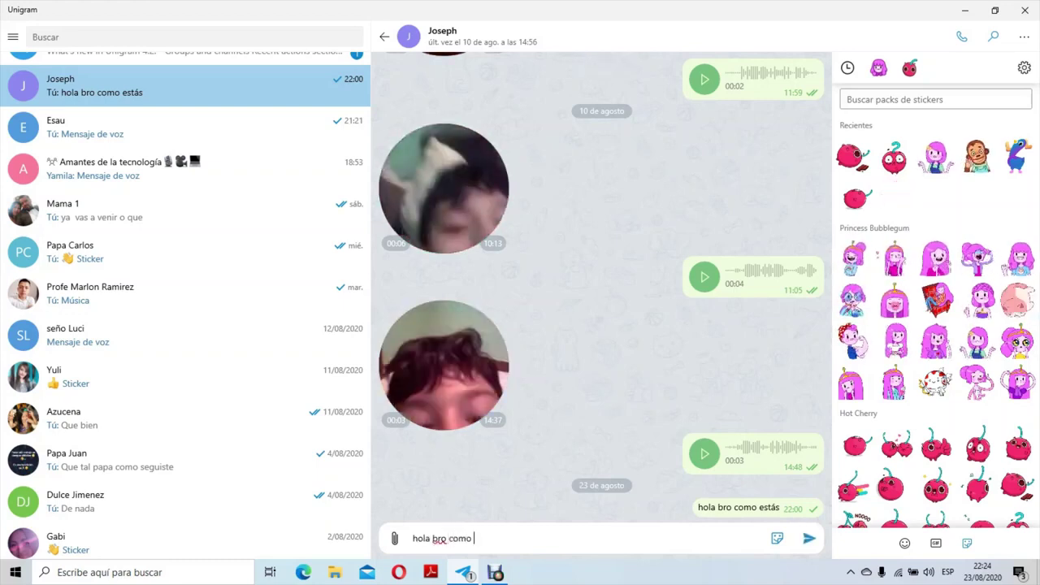
type("está")
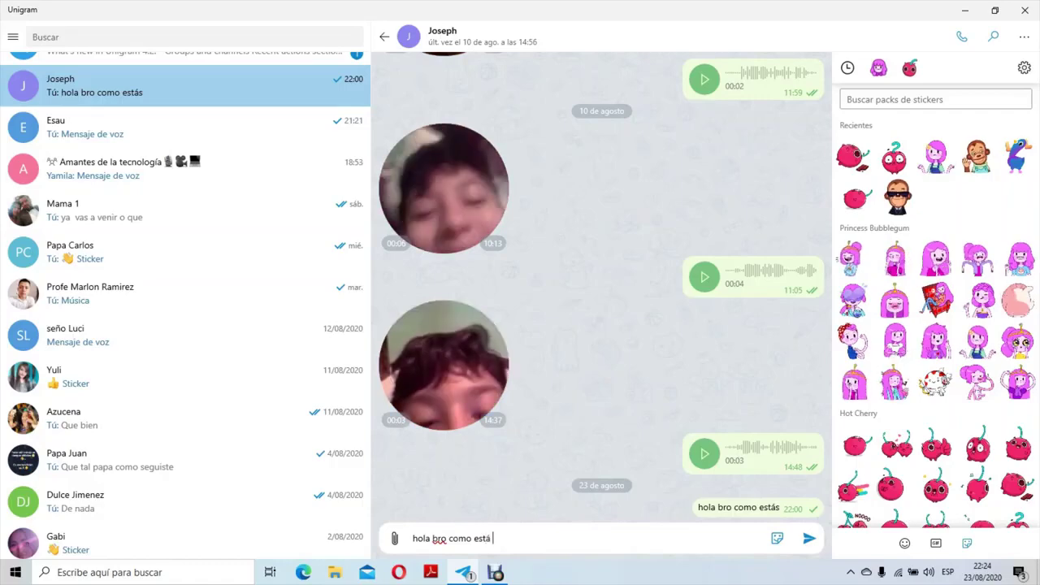
key("Return")
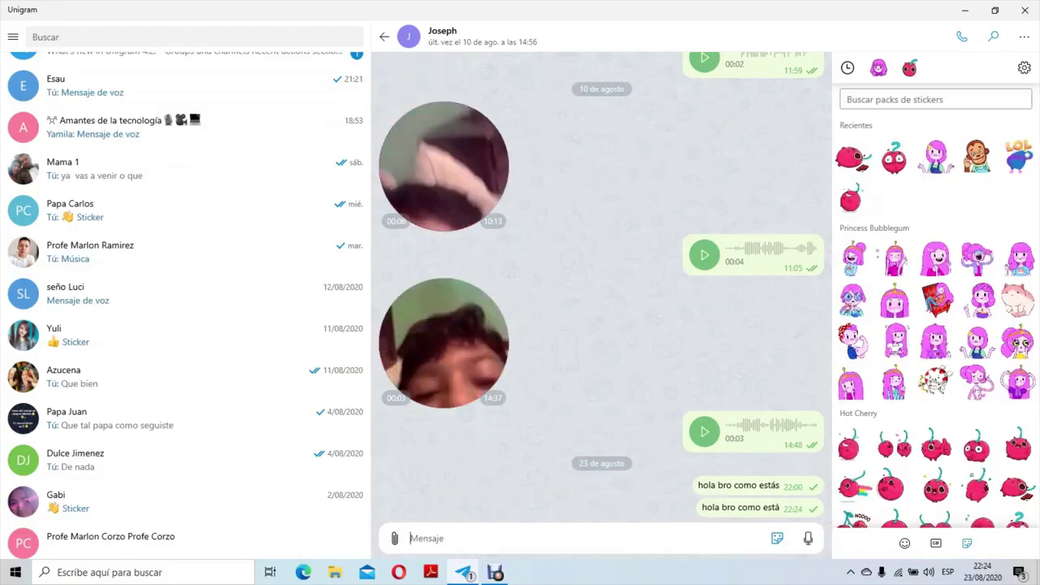
- Go through the chat list from the Telegram service chat down to the conversations of 4/08/2020 and back up
key("shift+Tab")
key("Tab")
key("Tab")
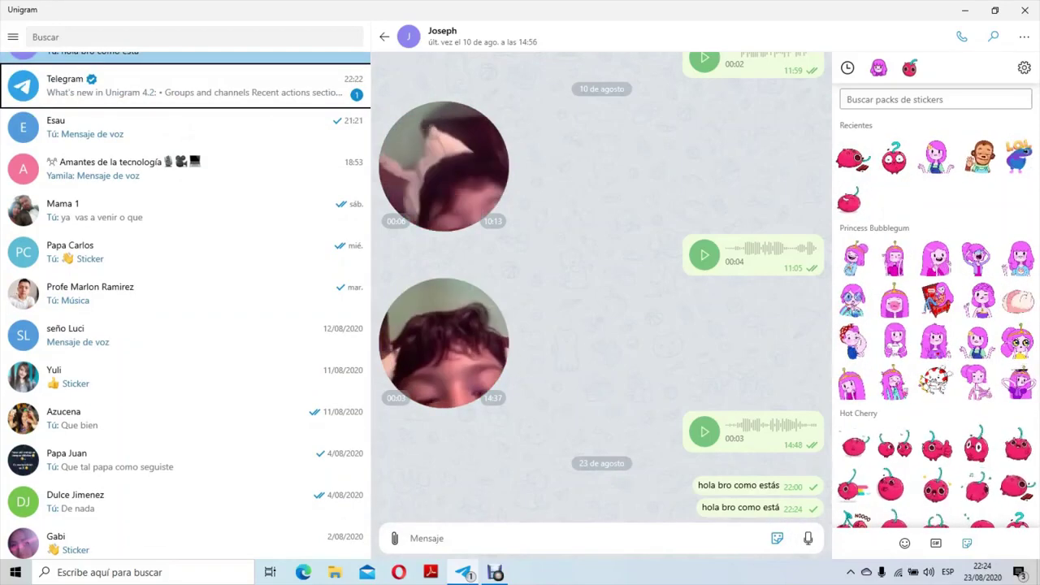
key("Tab")
key("Down")
key("Down")
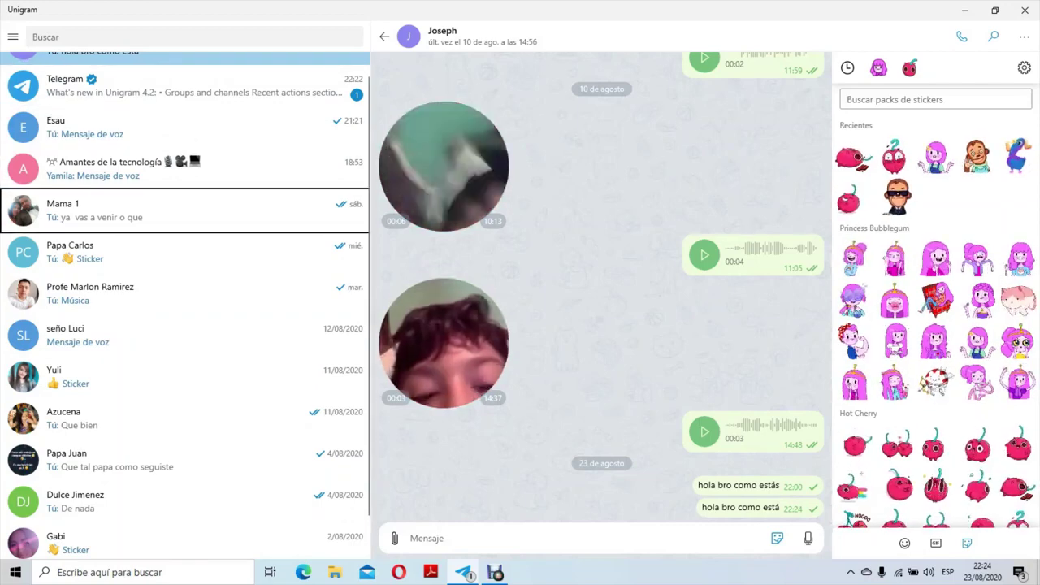
key("Down")
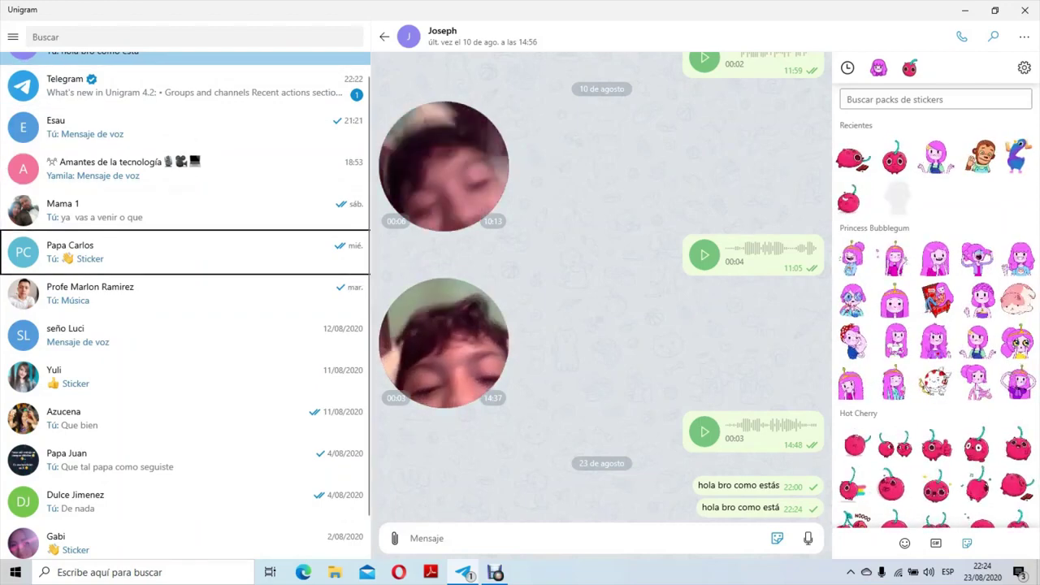
key("Up")
key("Down")
key("Down")
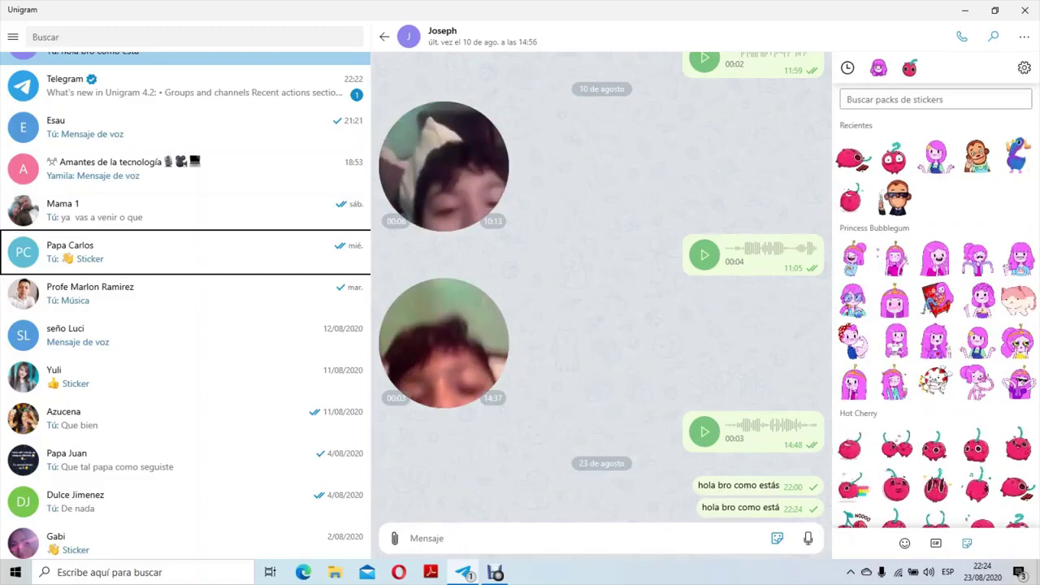
key("Down")
key("Down")
key("Down")
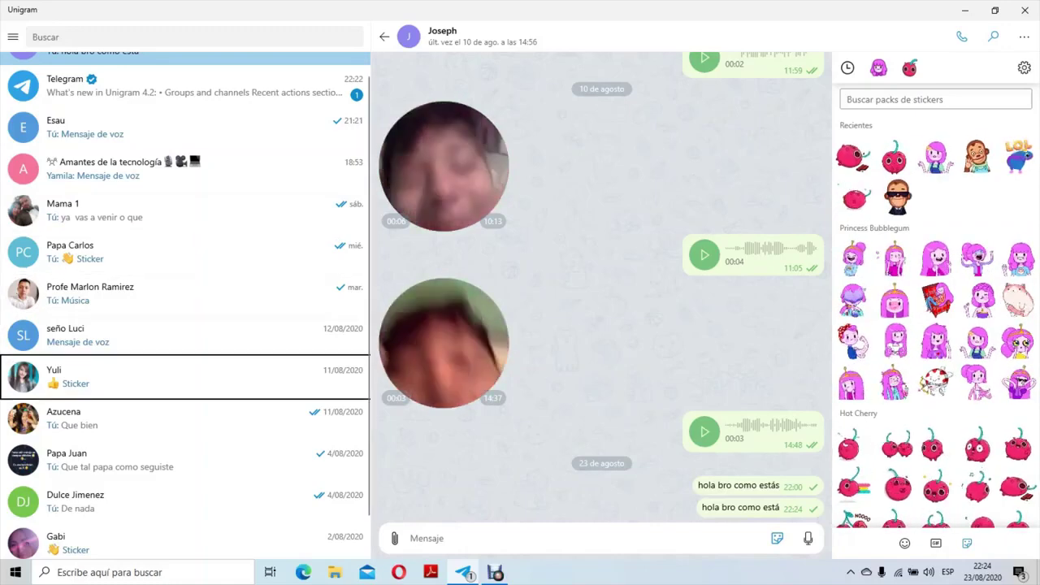
key("Down")
key("Down")
key("Down")
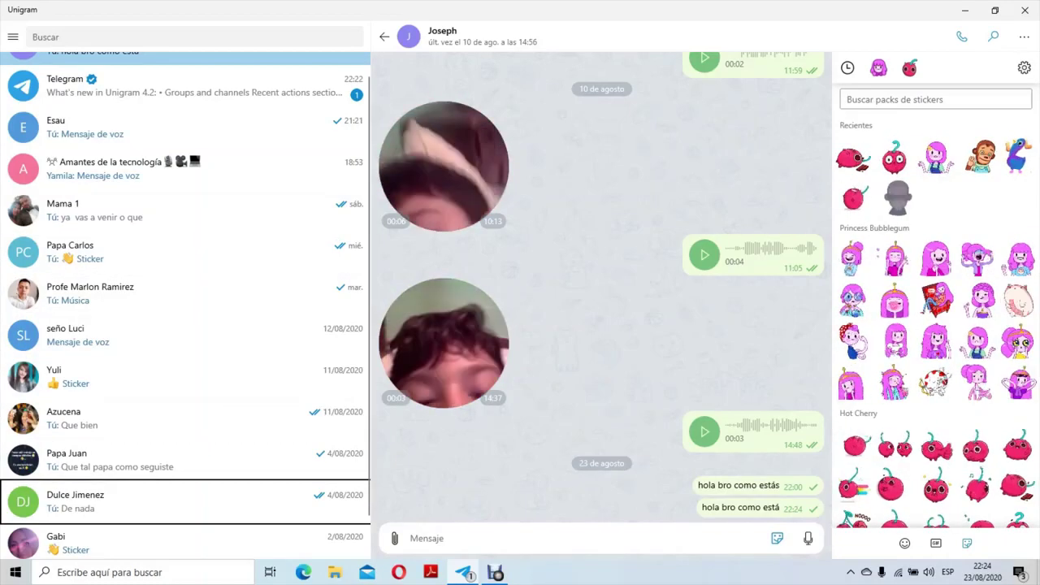
key("Up")
key("Up")
key("Up")
key("Up")
key("Up")
key("Up")
key("Up")
key("Up")
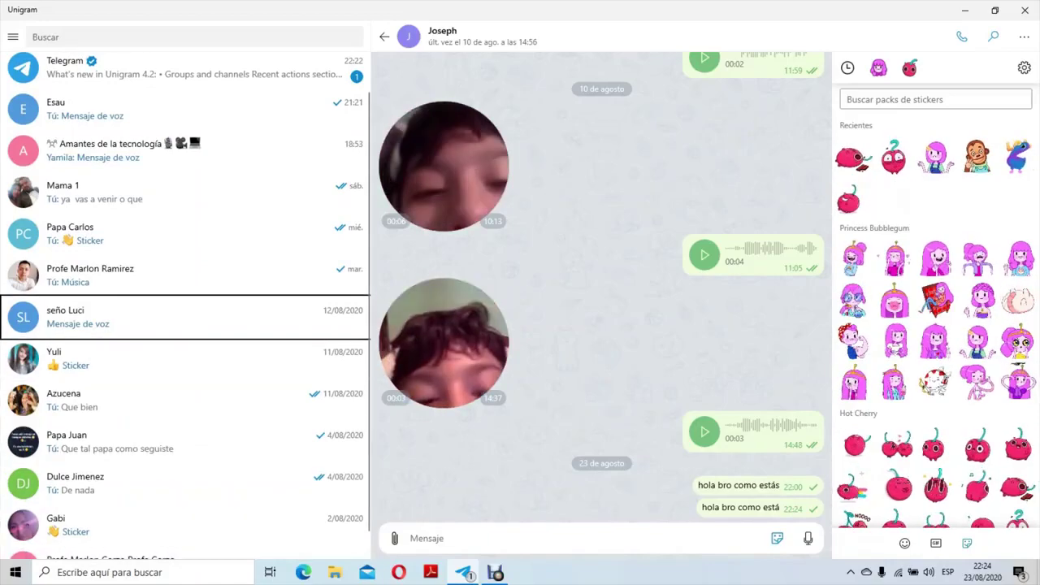
key("Up")
key("Up")
key("Up")
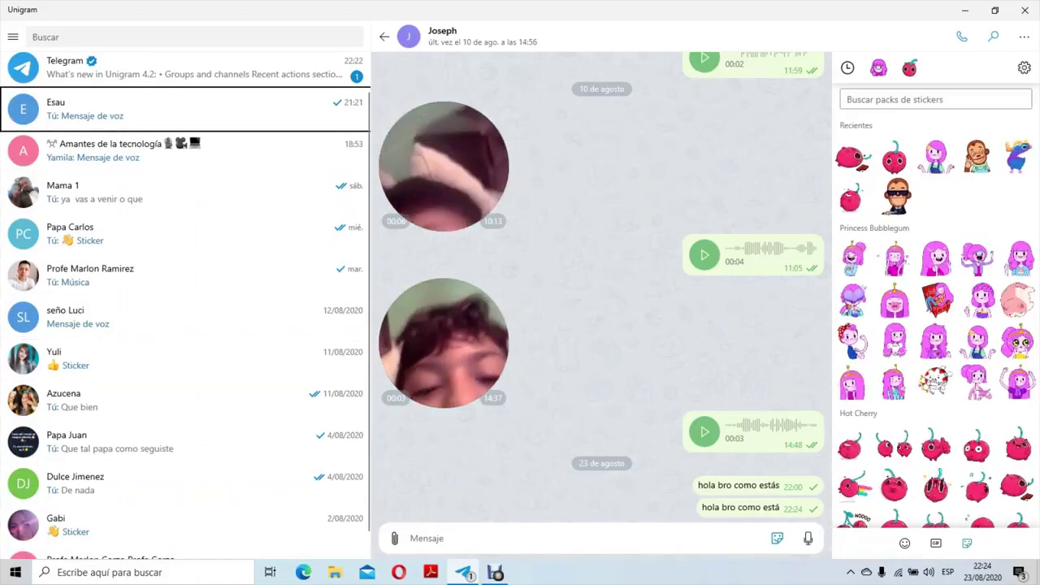
- Move past the main menu, search and call controls and open the additional options of the current conversation
key("shift+Tab")
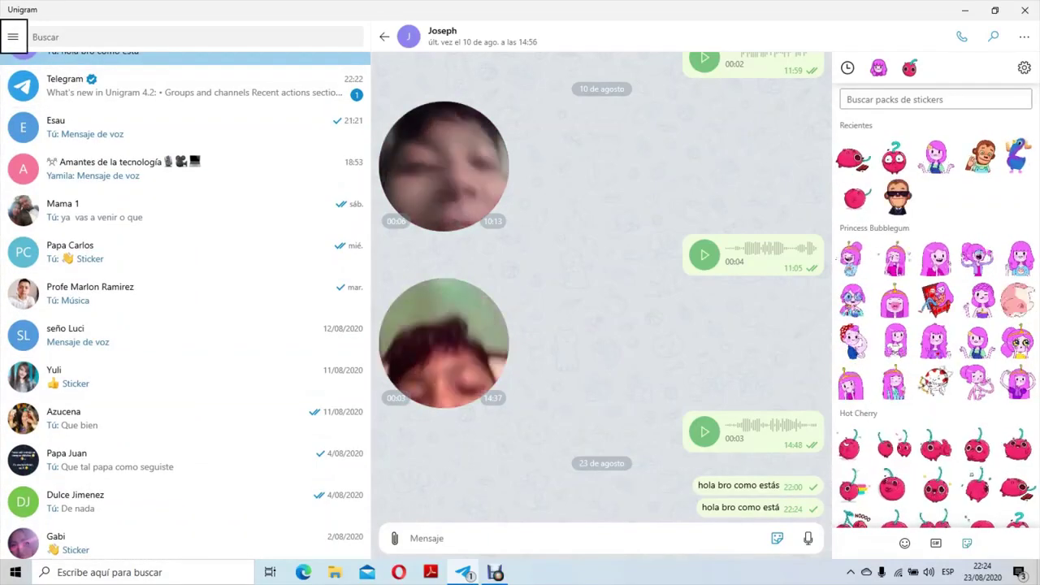
key("Tab")
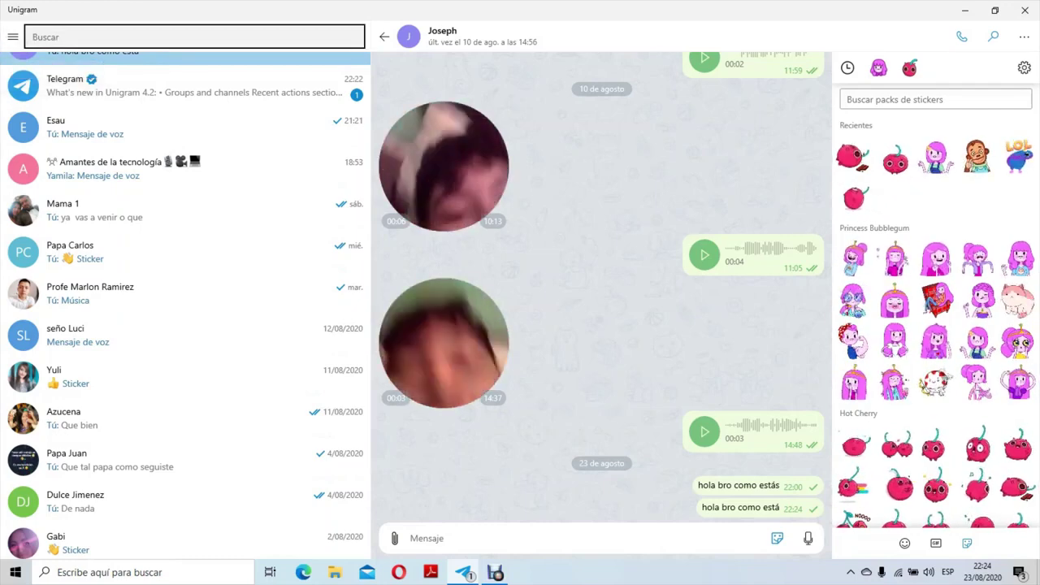
key("Tab")
key("Tab")
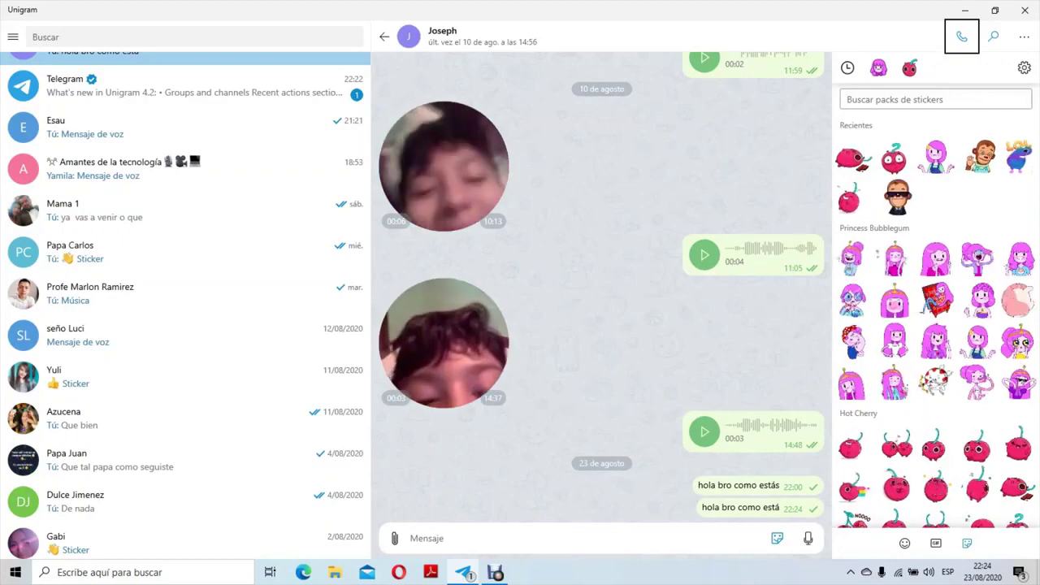
key("Tab")
key("Tab")
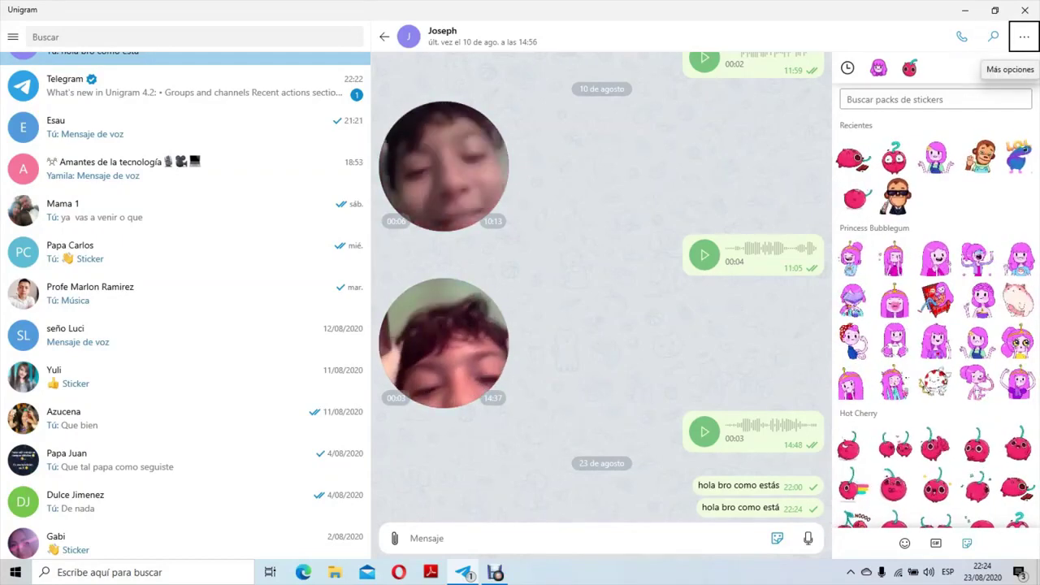
key("Return")
- Review the chat options Buscar, Vaciar chat, Eliminar chat and Silenciar, then dismiss them without choosing any
key("Down")
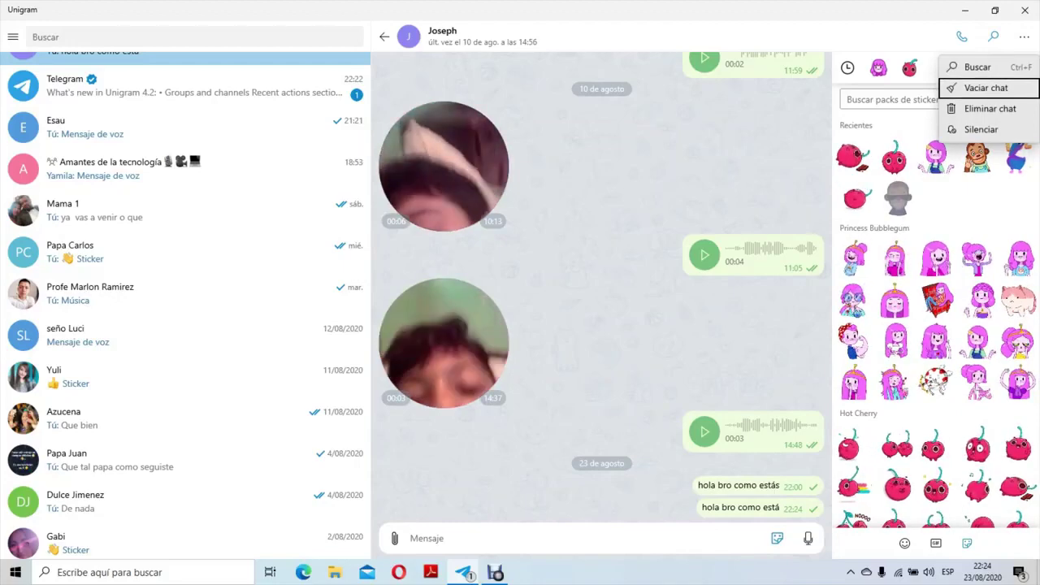
key("Down")
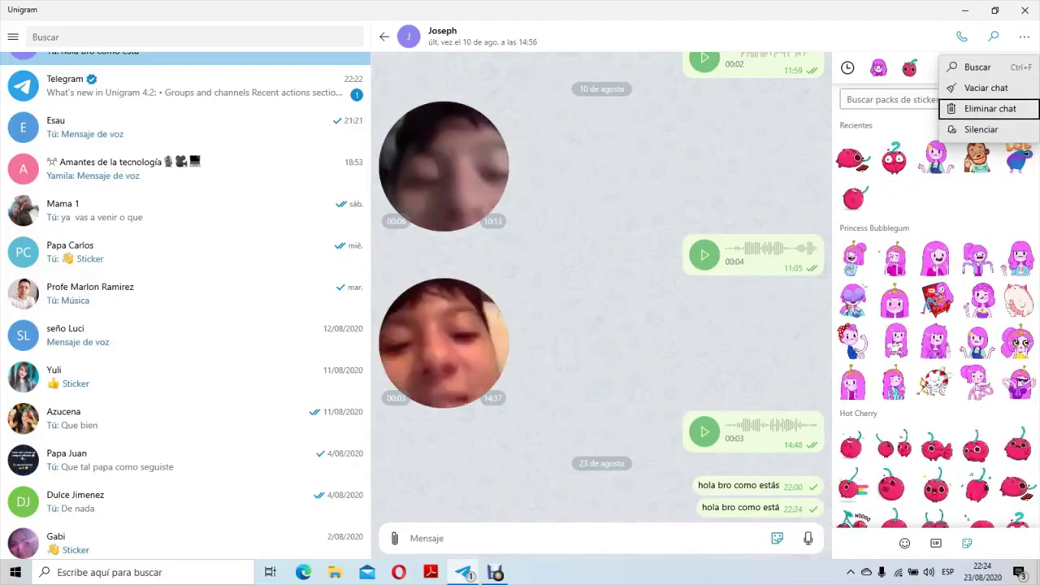
key("Down")
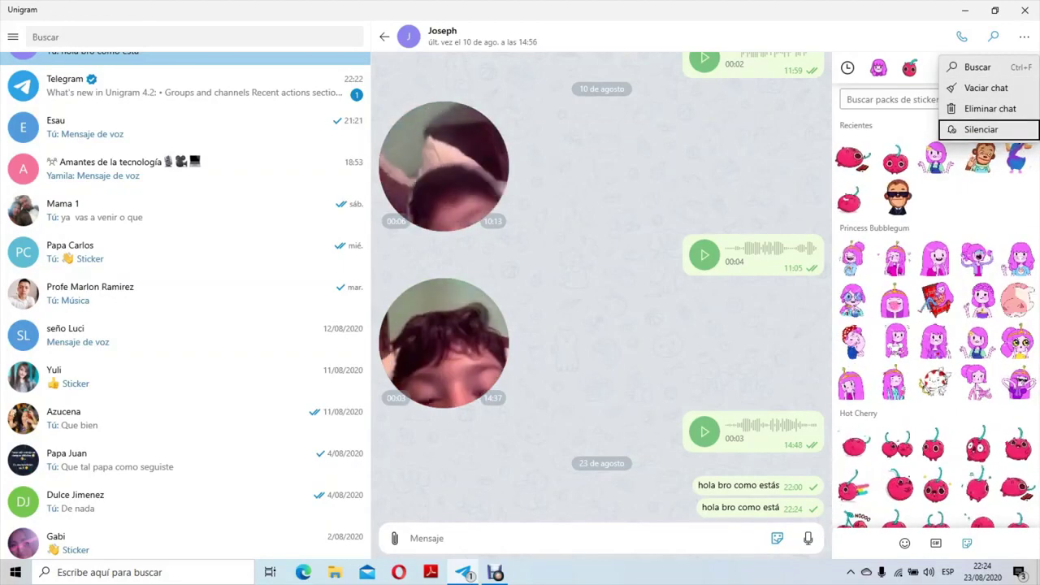
key("Down")
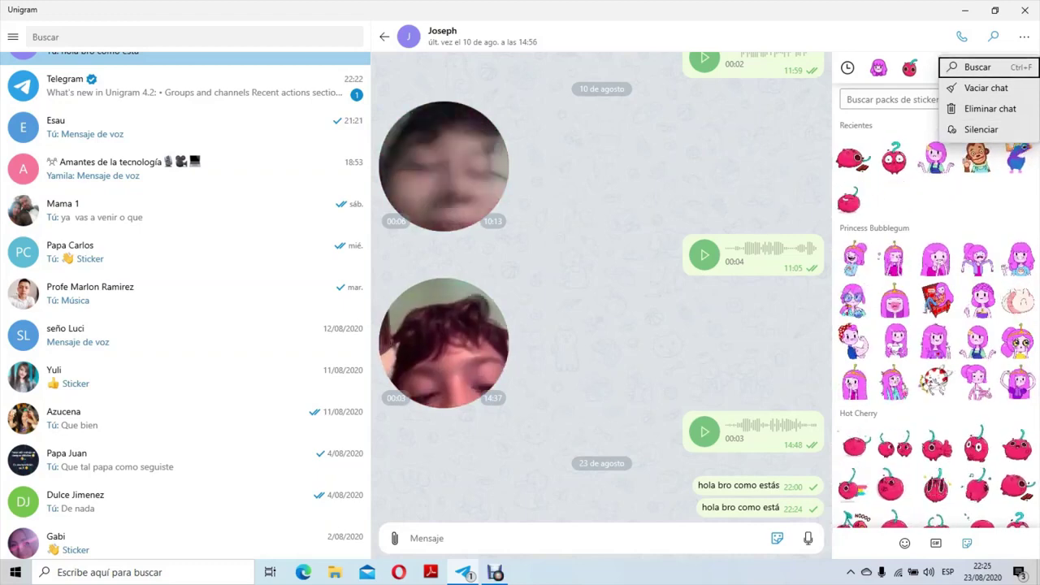
key("Up")
key("Down")
key("Down")
key("Up")
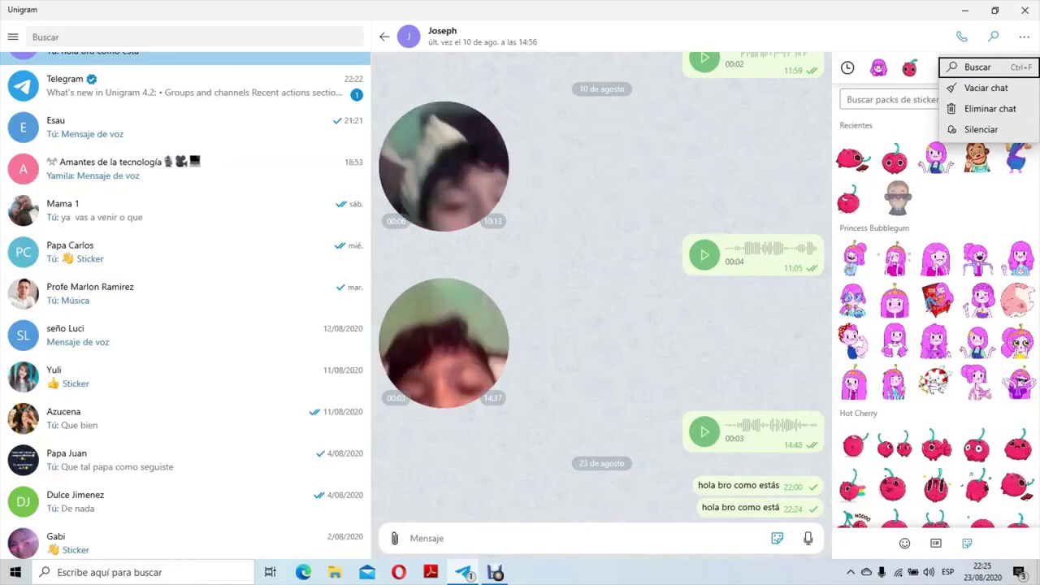
key("Escape")
- Explore the conversation's remaining areas: back control, message history, sticker pack search, recent stickers, sticker settings and emoji
key("Tab")
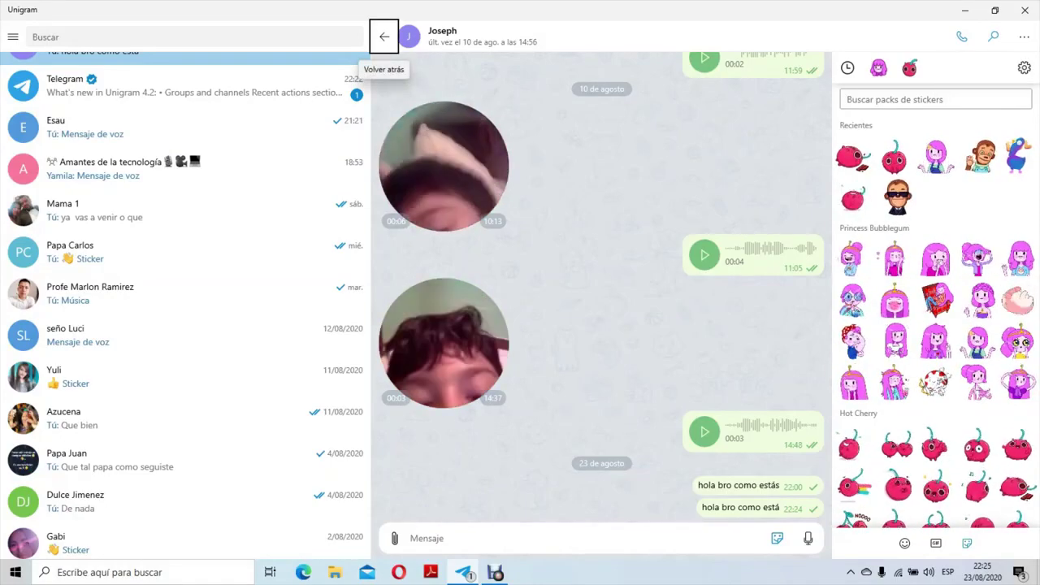
key("Tab")
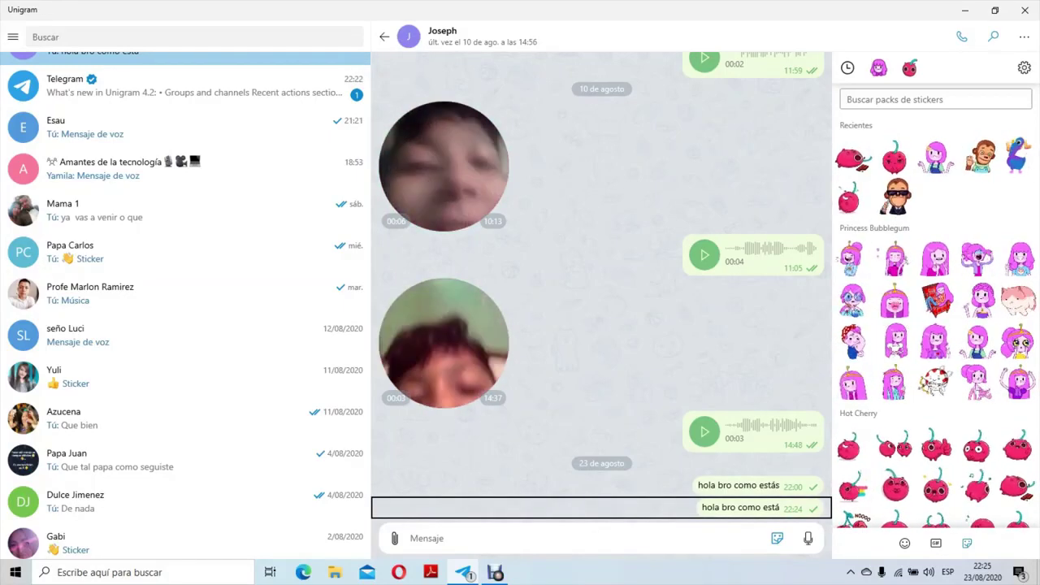
left_click(934, 99)
key("Tab")
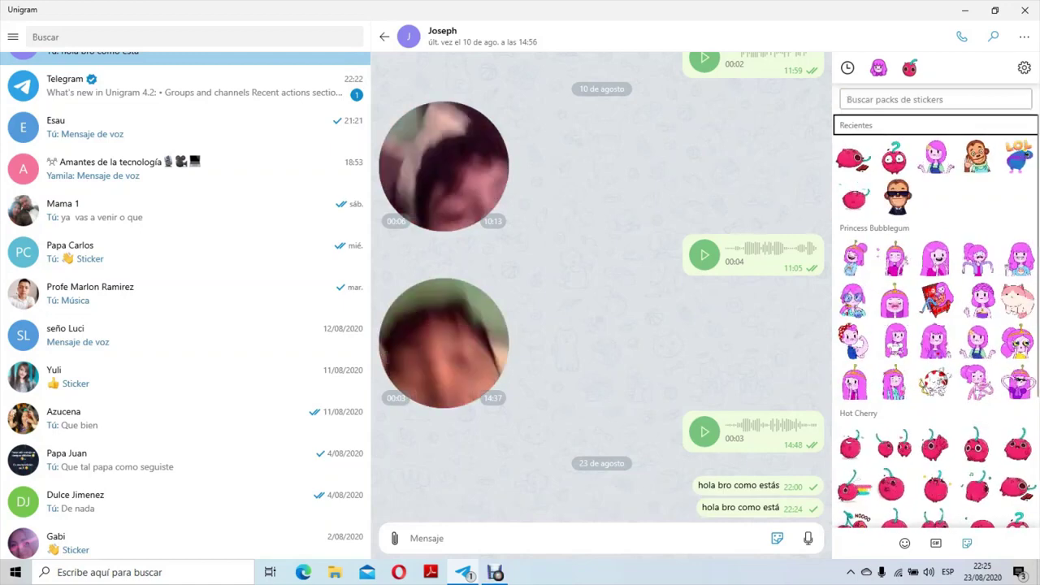
key("Tab")
key("Tab")
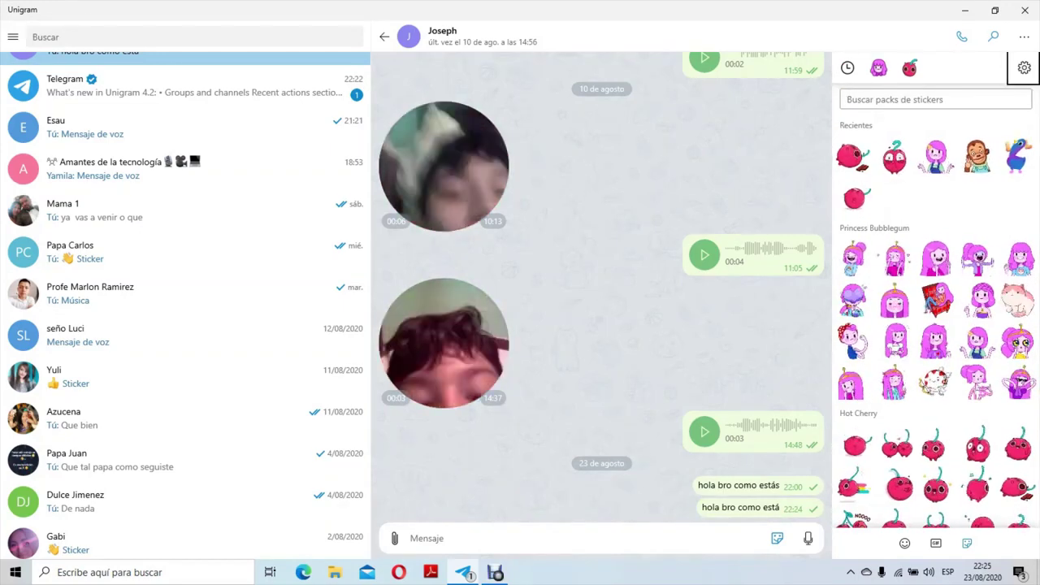
key("Tab")
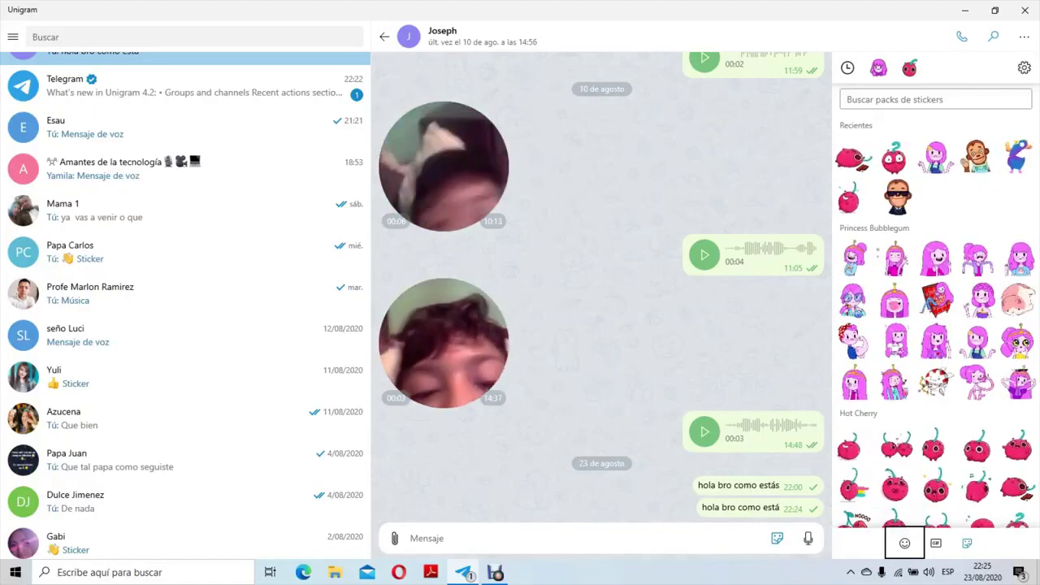
key("Tab")
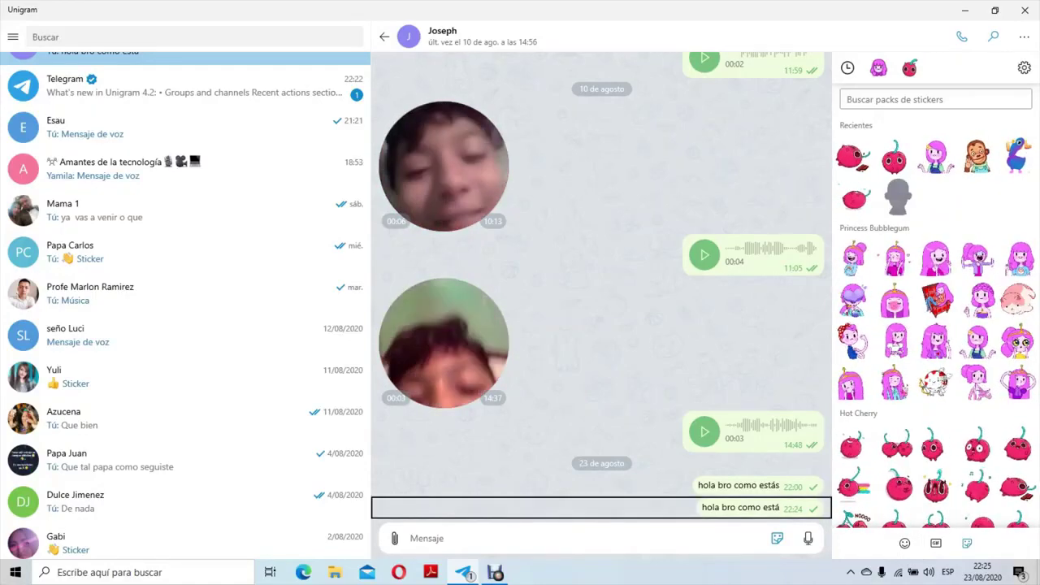
key("Tab")
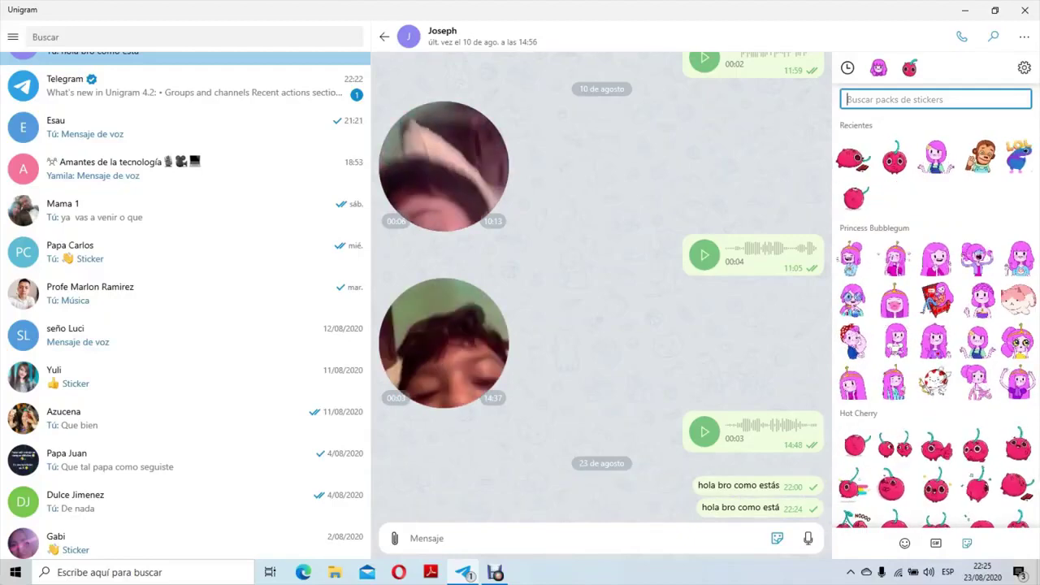
key("Tab")
key("Tab")
- Leave the current conversation and open the Telegram service notifications chat
key("Escape")
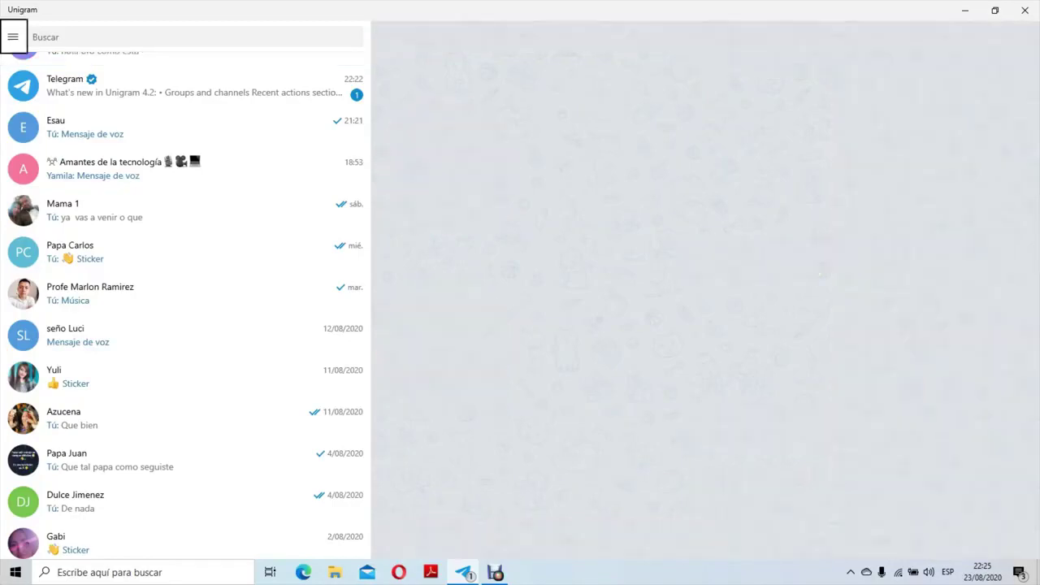
key("Tab")
key("Tab")
key("Down")
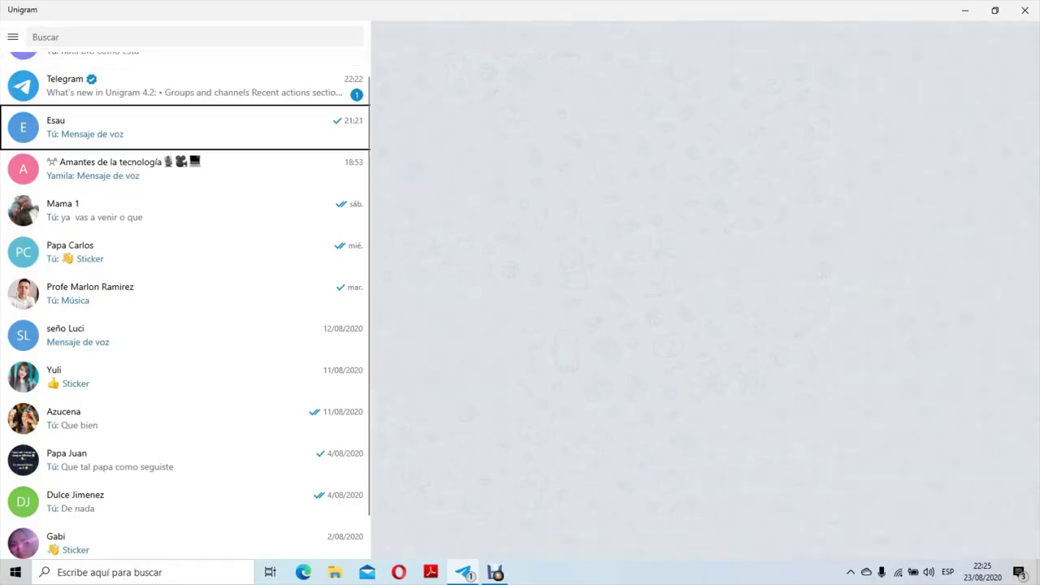
key("Up")
key("Return")
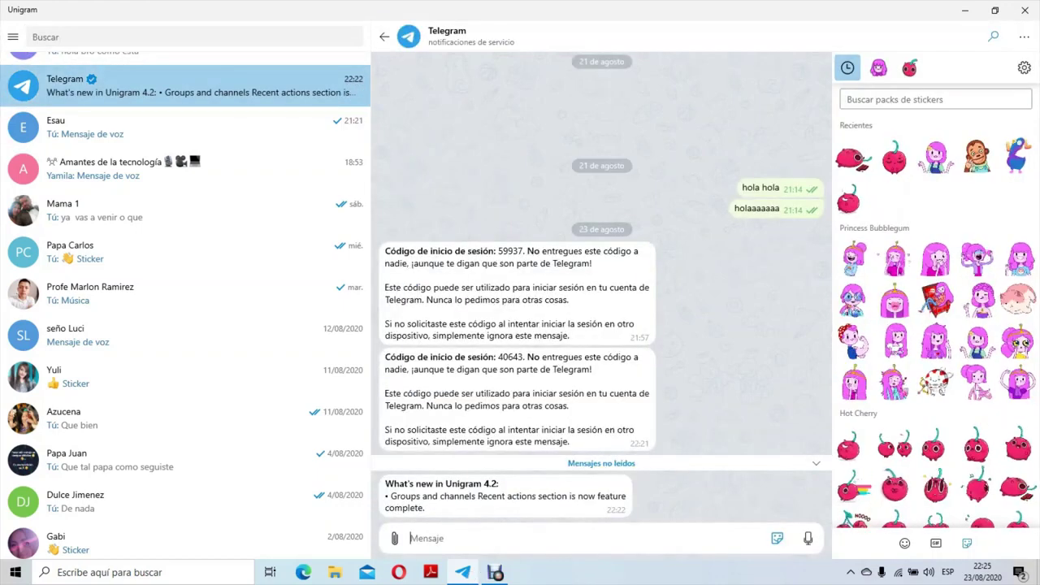
key("shift+Tab")
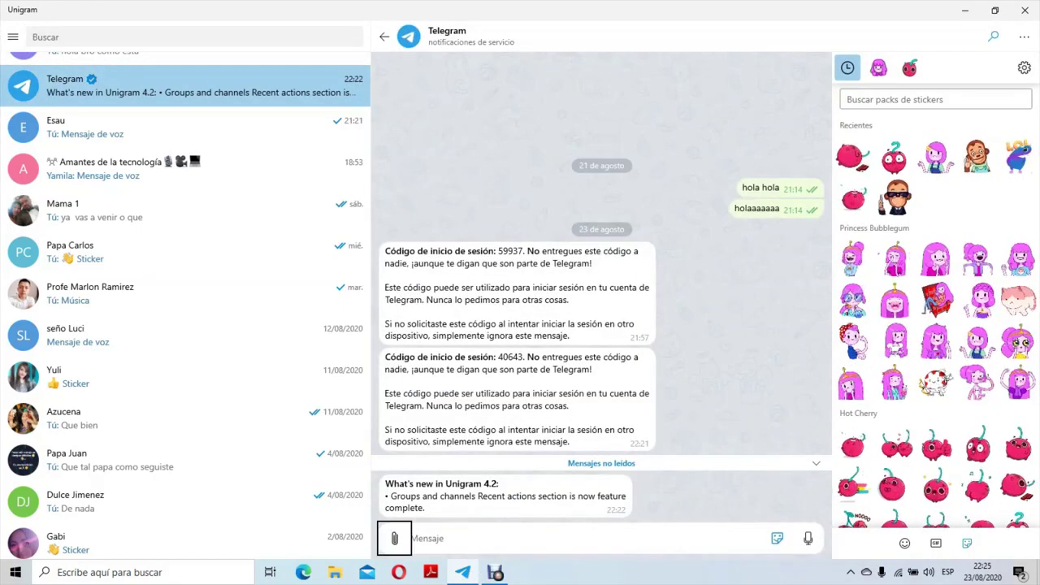
- Hide the sticker sidebar in the Telegram service notifications chat
key("Tab")
key("Tab")
key("Return")
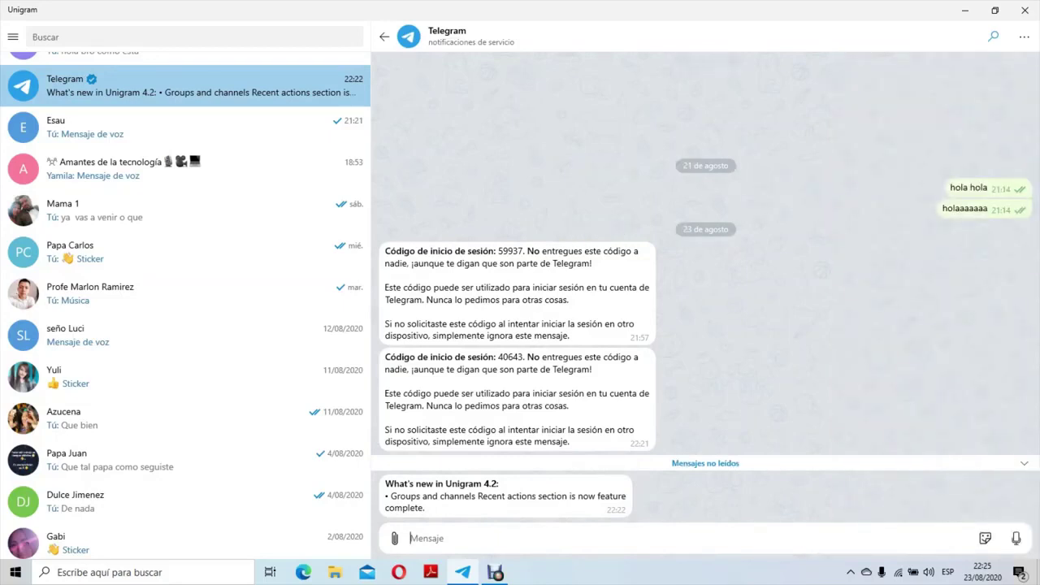
- Move through the message bar controls and close the Telegram service notifications chat
key("Tab")
key("Tab")
key("Tab")
key("Tab")
key("Escape")
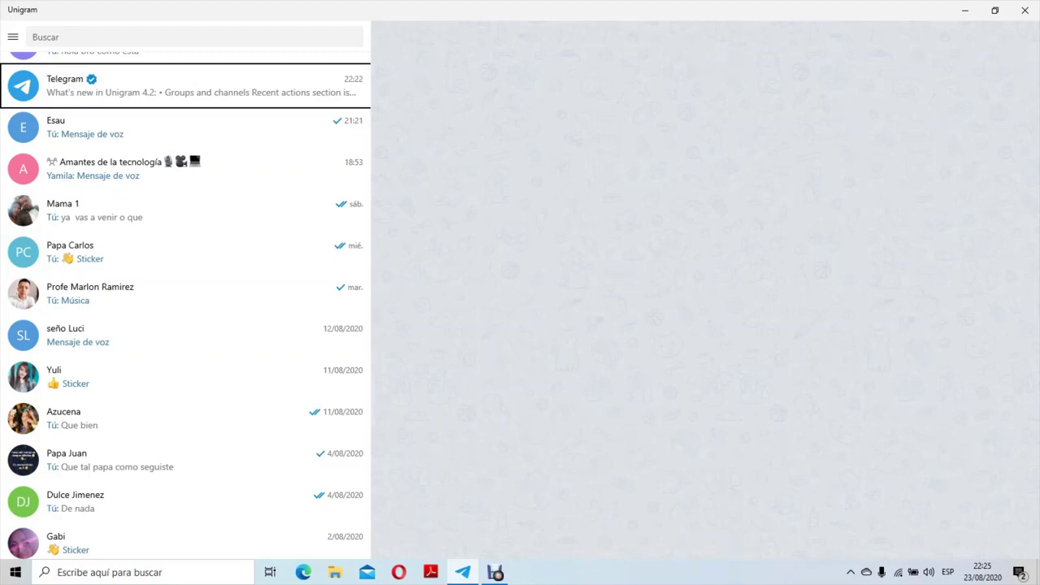
- Open the main navigation menu and review its entries from Nuevo grupo through Chats and Contactos to Ajustes
key("shift+Tab")
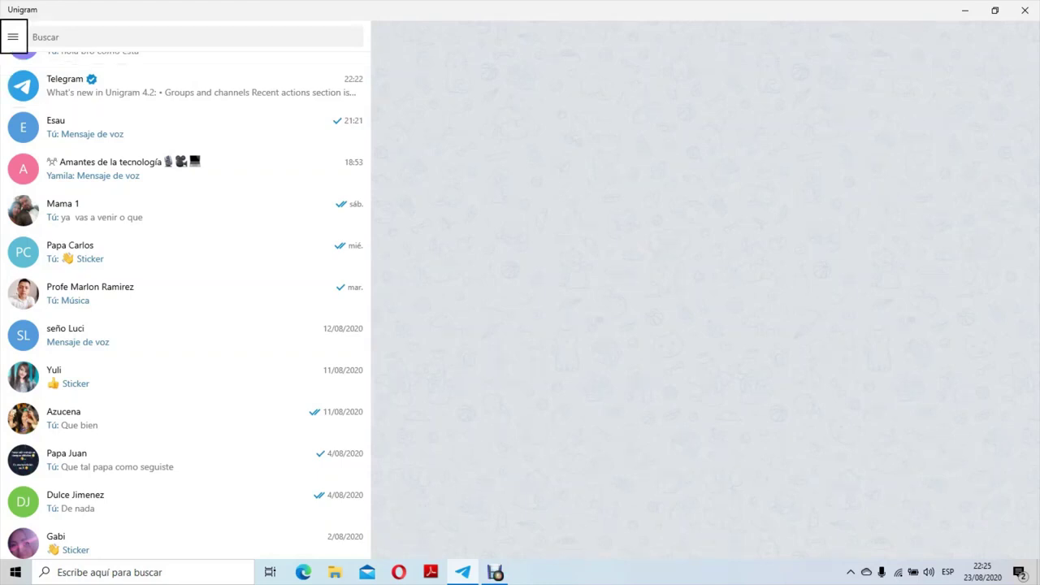
key("Return")
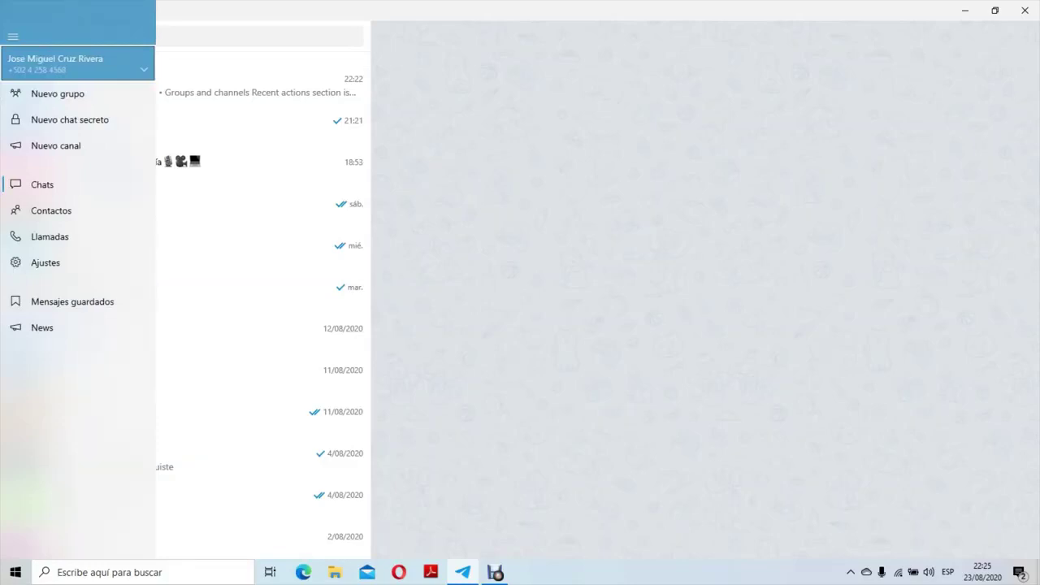
key("Tab")
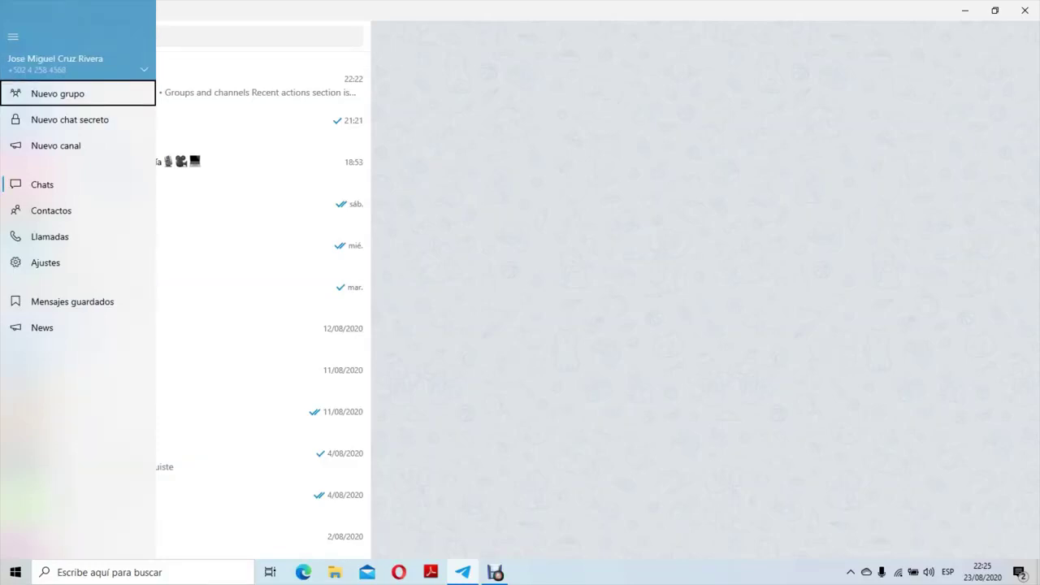
key("Down")
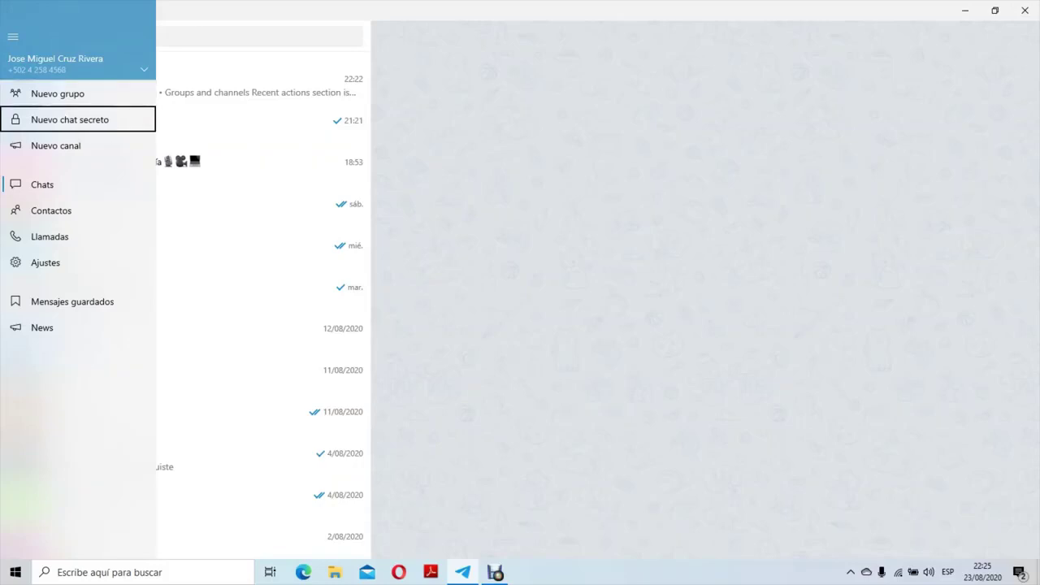
key("Down")
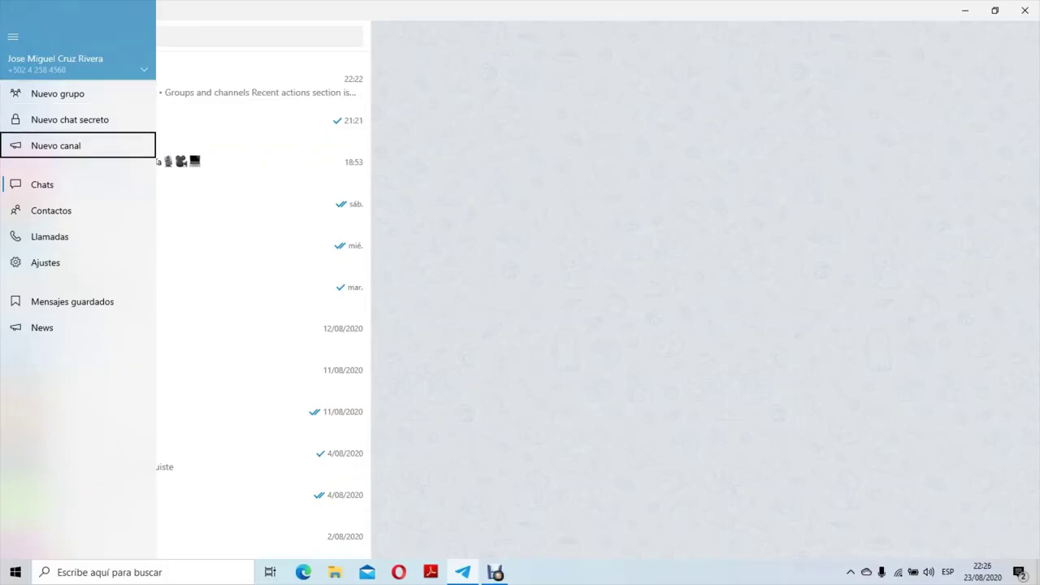
key("Down")
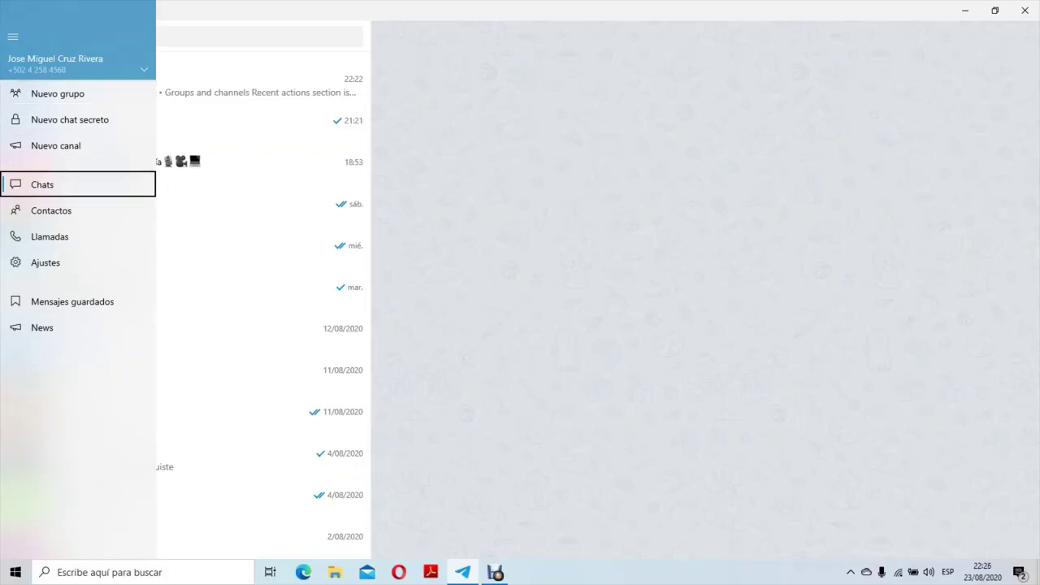
key("Up")
key("Down")
key("Down")
key("Down")
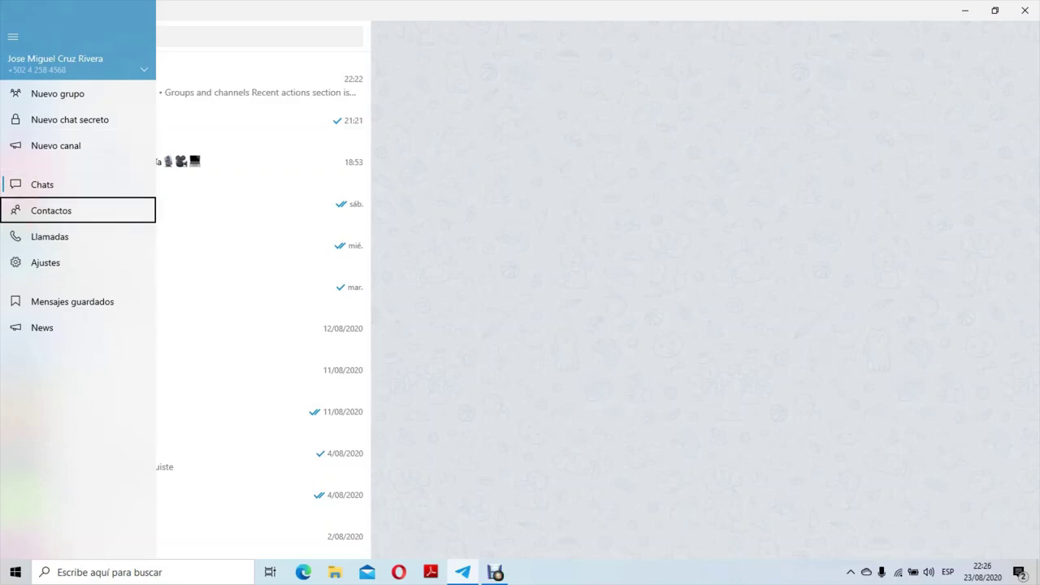
key("Down")
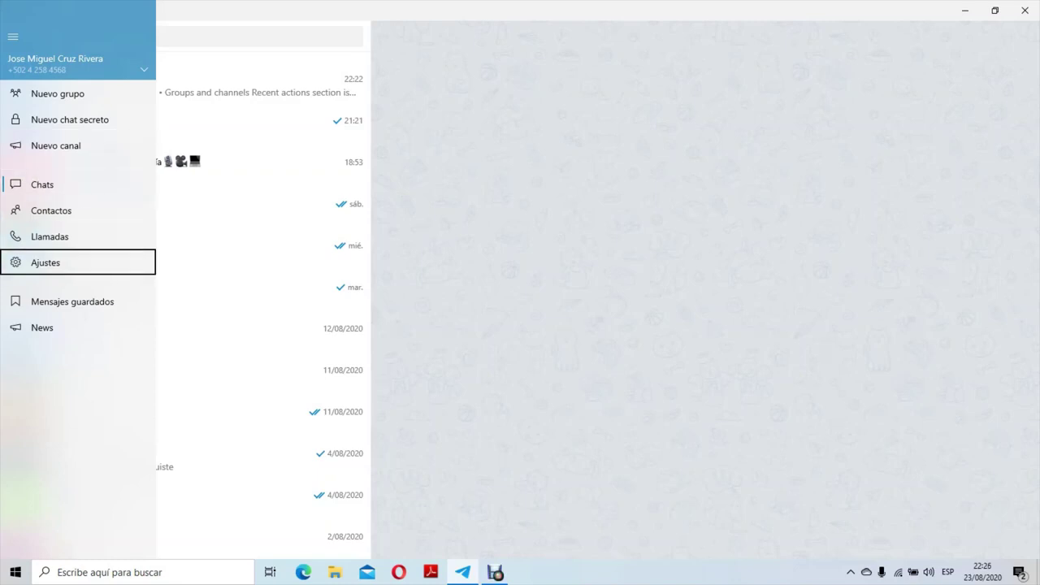
- Open the Ajustes page briefly, go back without changing anything, and return the focus to the Telegram chat in the list
key("Return")
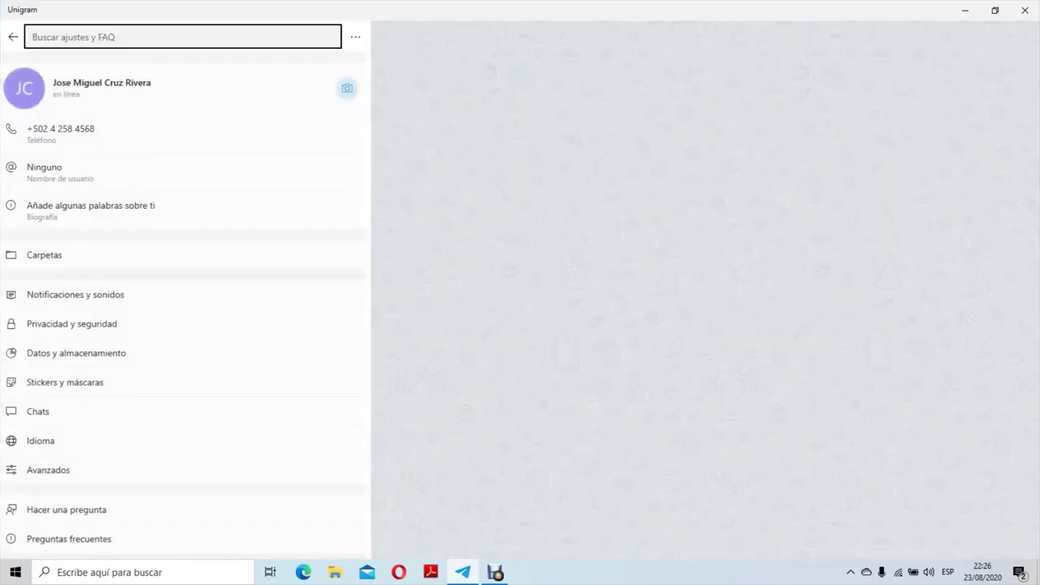
key("Tab")
key("shift+Tab")
key("shift+Tab")
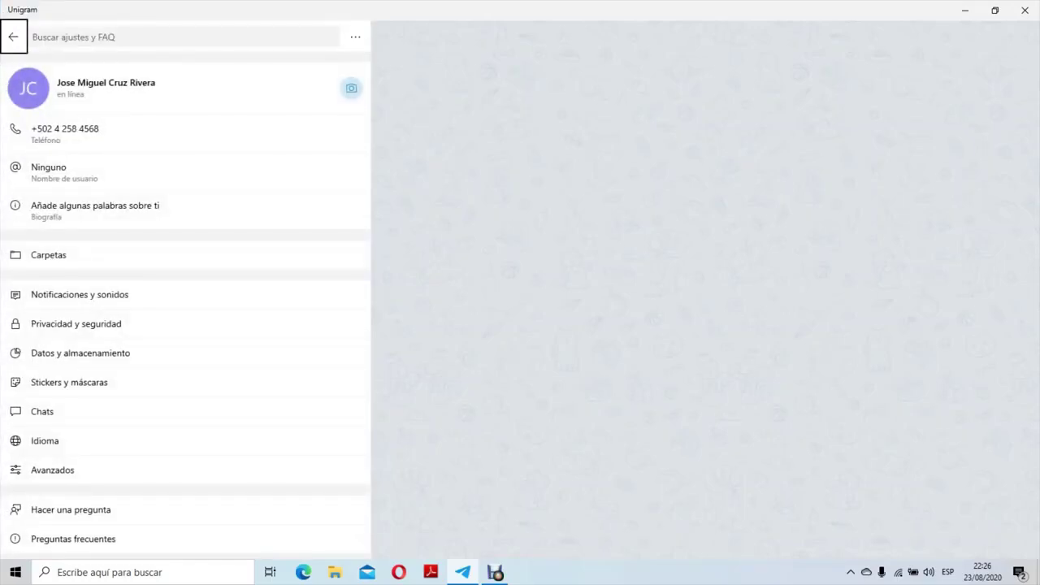
key("Return")
key("Tab")
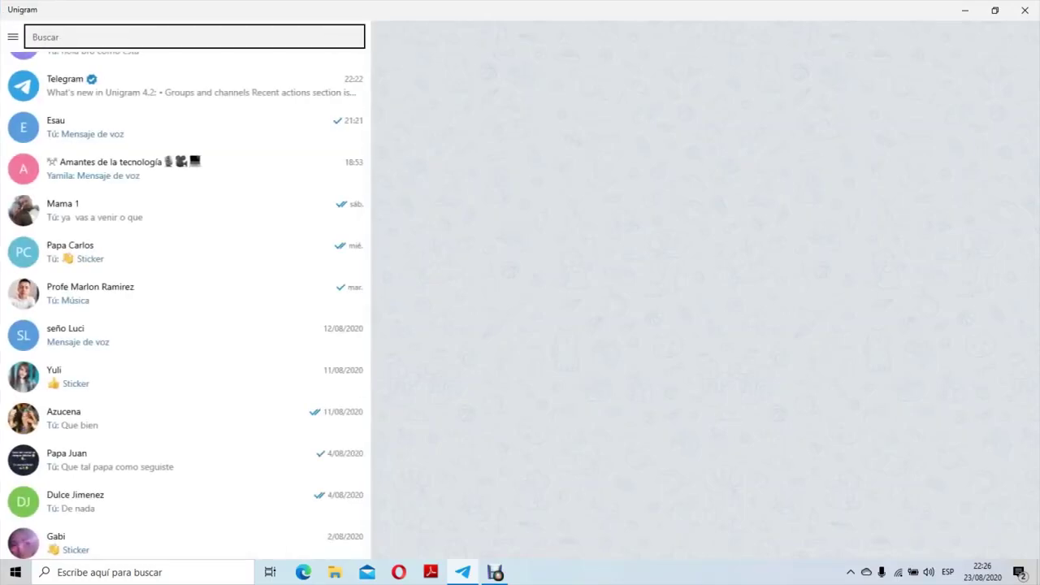
key("Tab")
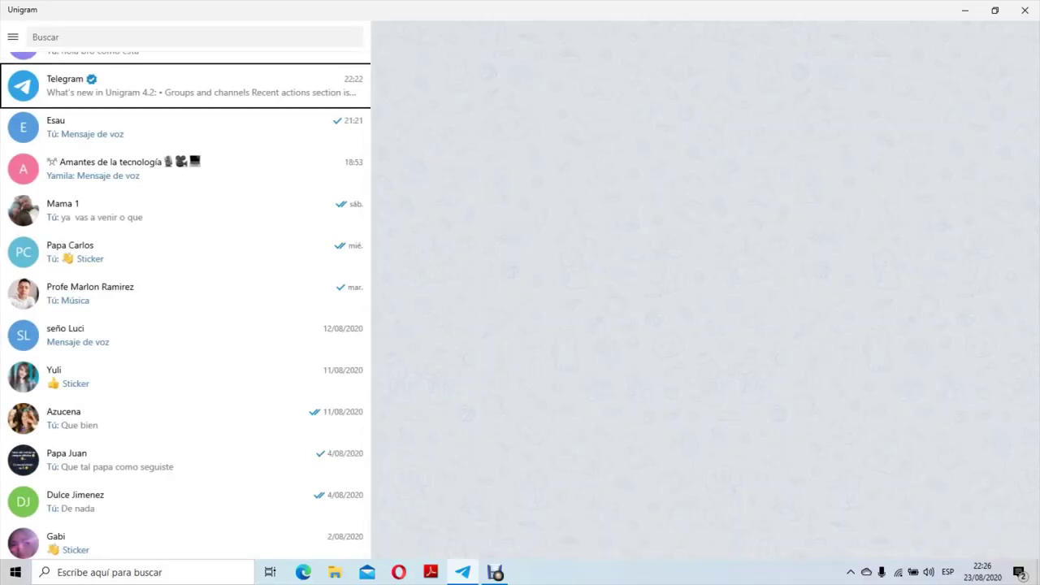